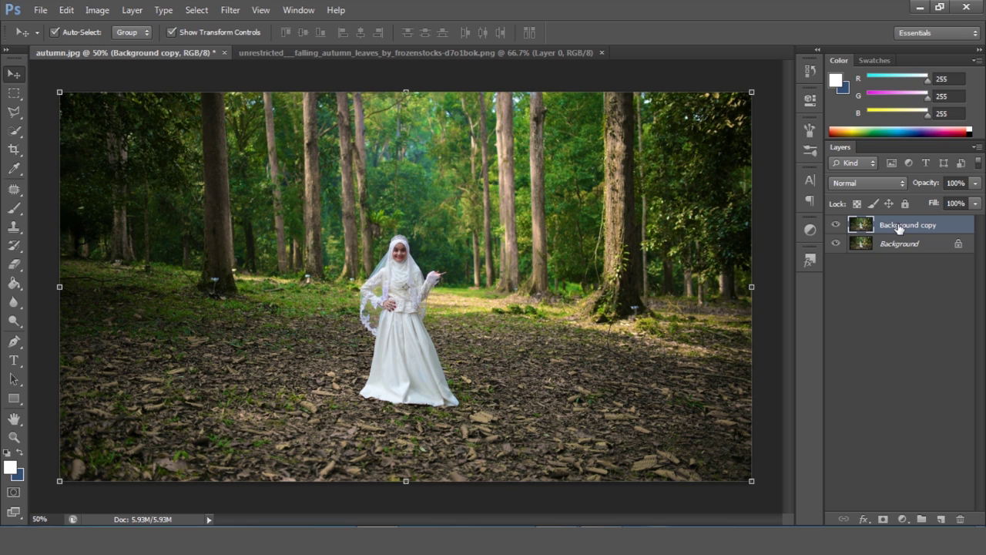
Add a Channel Mixer adjustment layer and set the Red output channel to Red -20, Green +200 and Blue -119
left_click(903, 519)
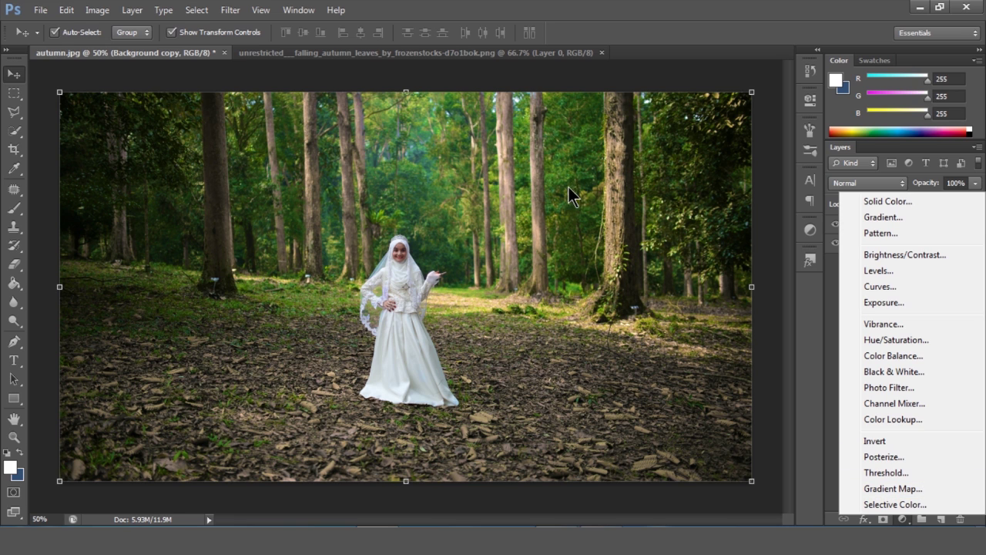
left_click(900, 402)
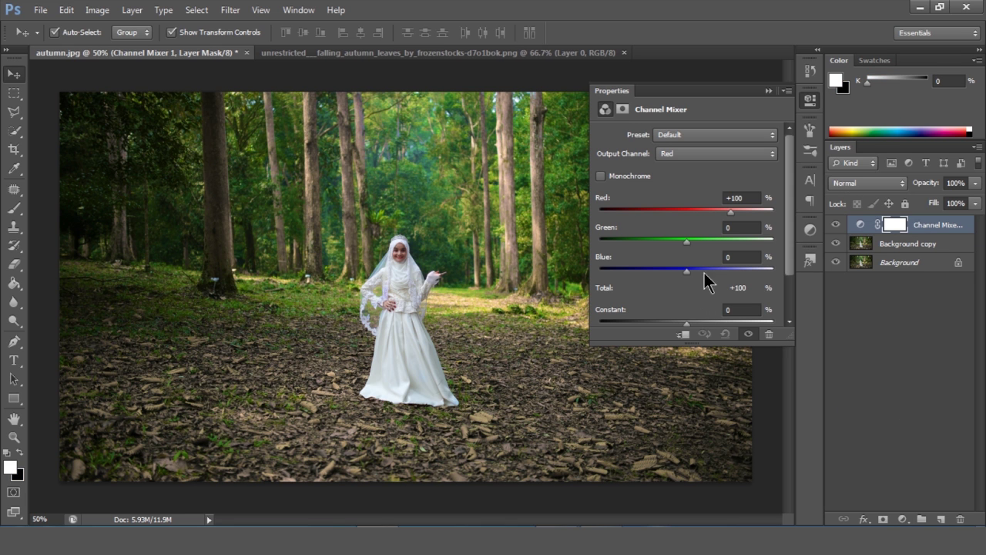
left_click_drag(686, 240, 789, 248)
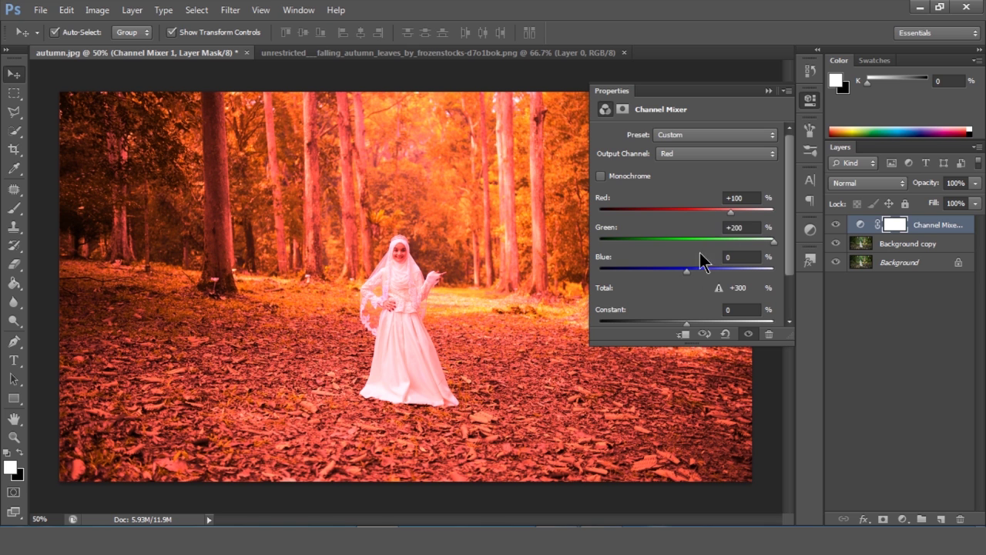
left_click_drag(685, 270, 641, 272)
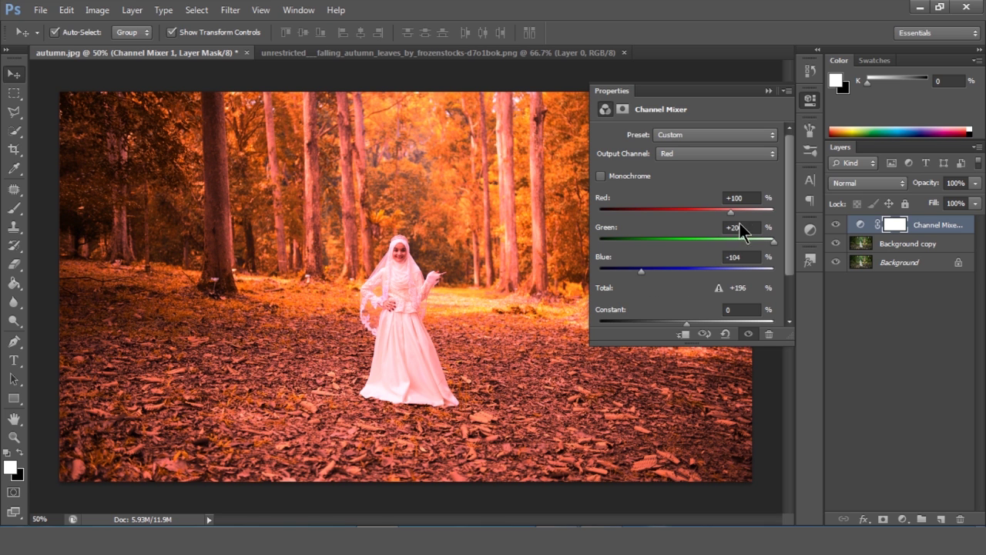
left_click_drag(729, 214, 678, 214)
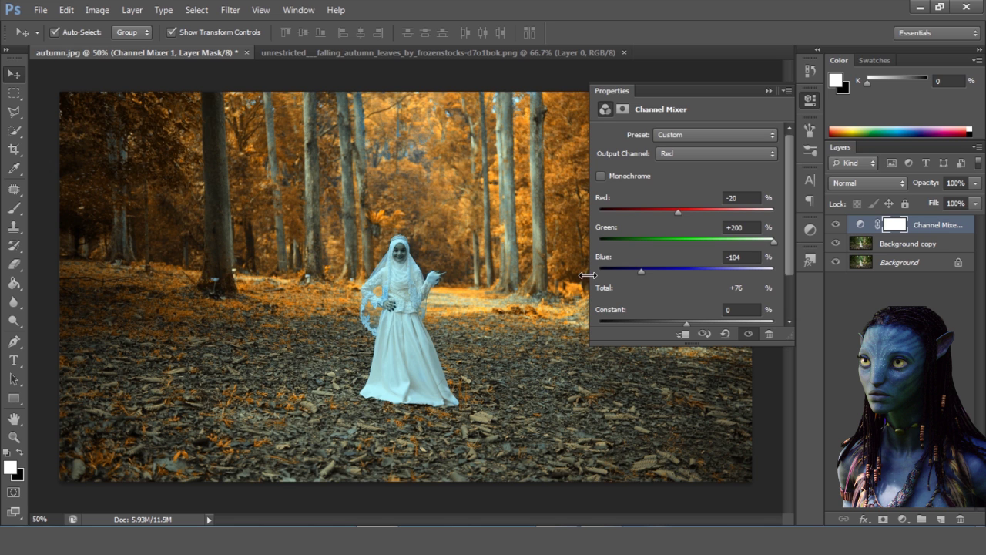
mouse_move(647, 275)
left_mouse_down()
mouse_move(625, 271)
mouse_move(635, 270)
left_mouse_up()
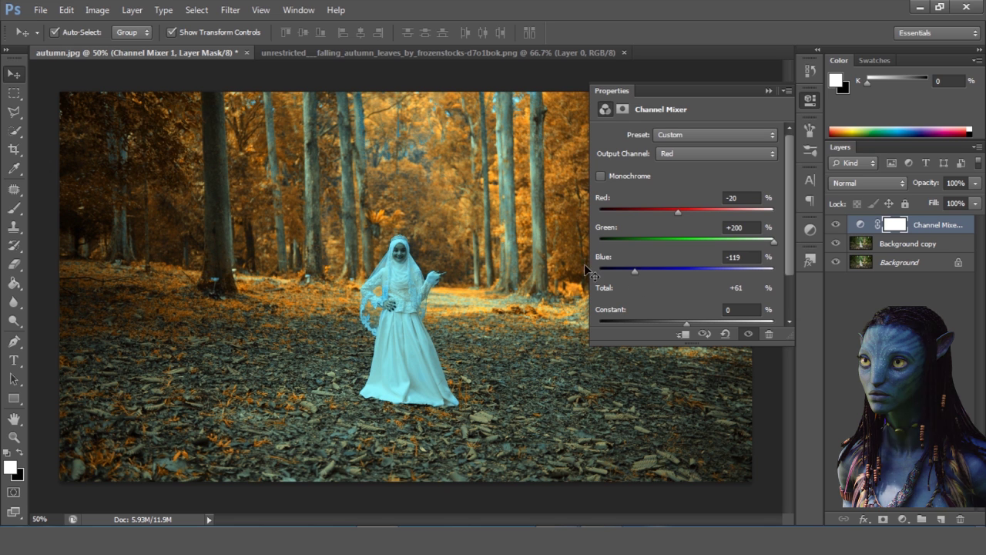
Set the Channel Mixer layer's blend mode to Lighten
left_click(770, 92)
left_click(871, 185)
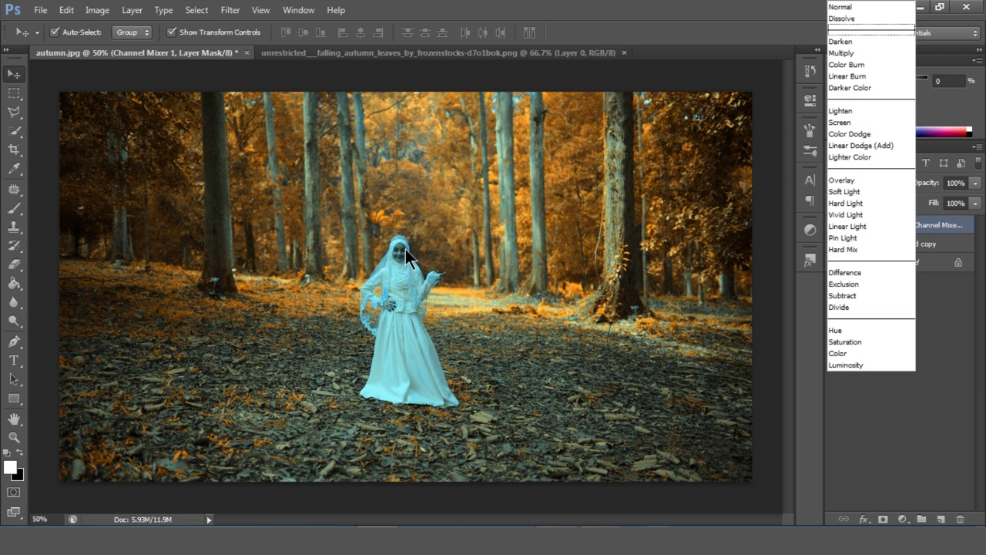
left_click(841, 111)
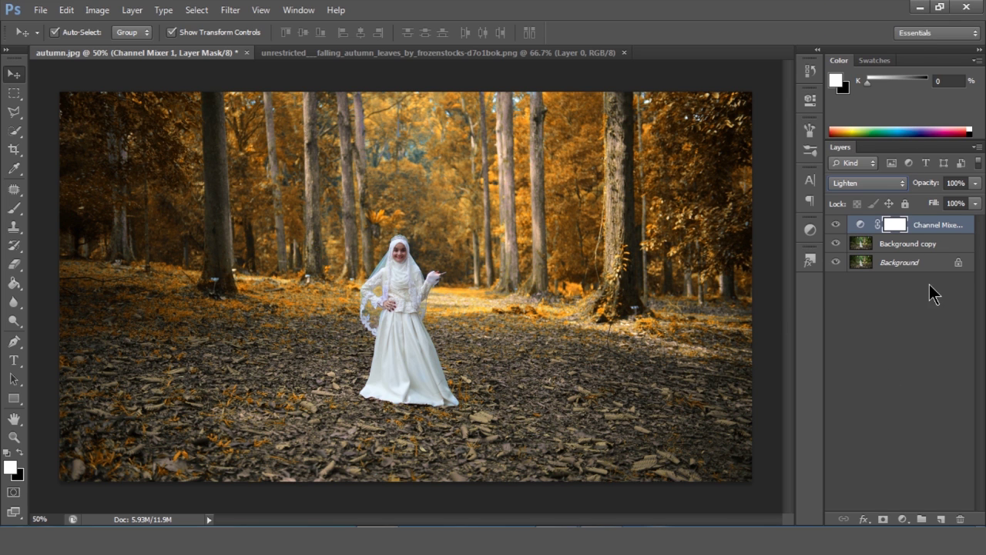
Select a rectangular area of leaves in the falling-leaves image and place it in autumn.jpg as a new layer
left_click(543, 54)
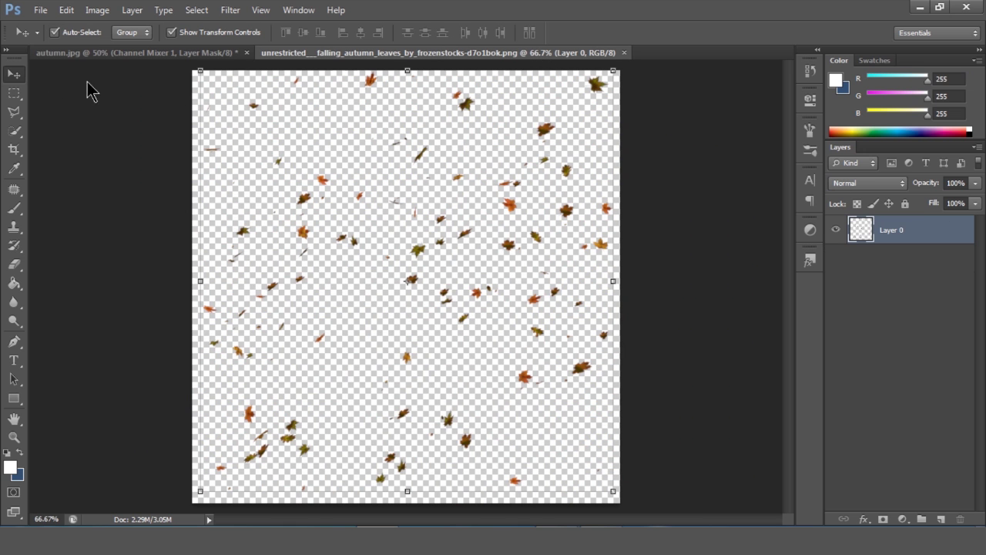
left_click(15, 96)
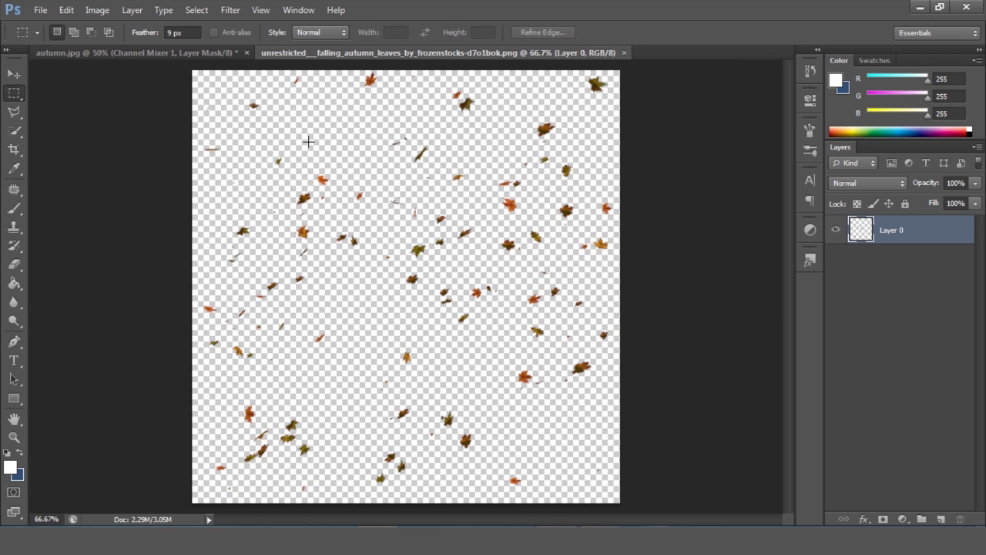
left_click_drag(287, 131, 528, 260)
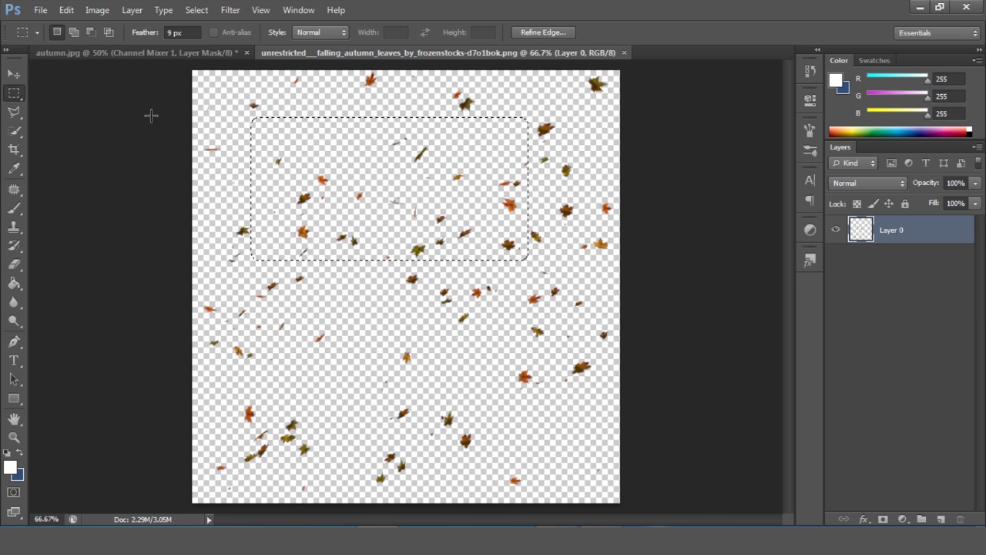
left_click(15, 76)
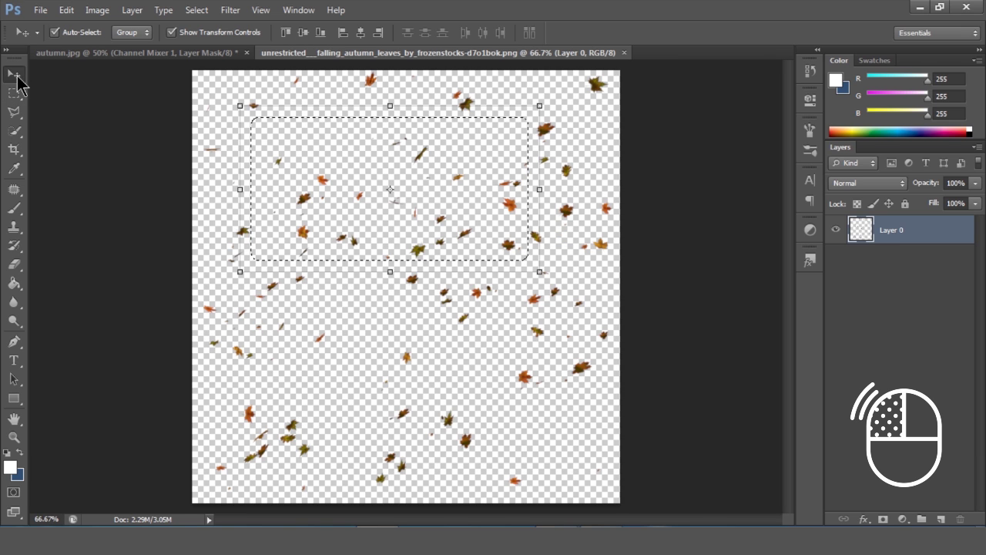
left_click_drag(441, 179, 414, 237)
left_click(452, 254)
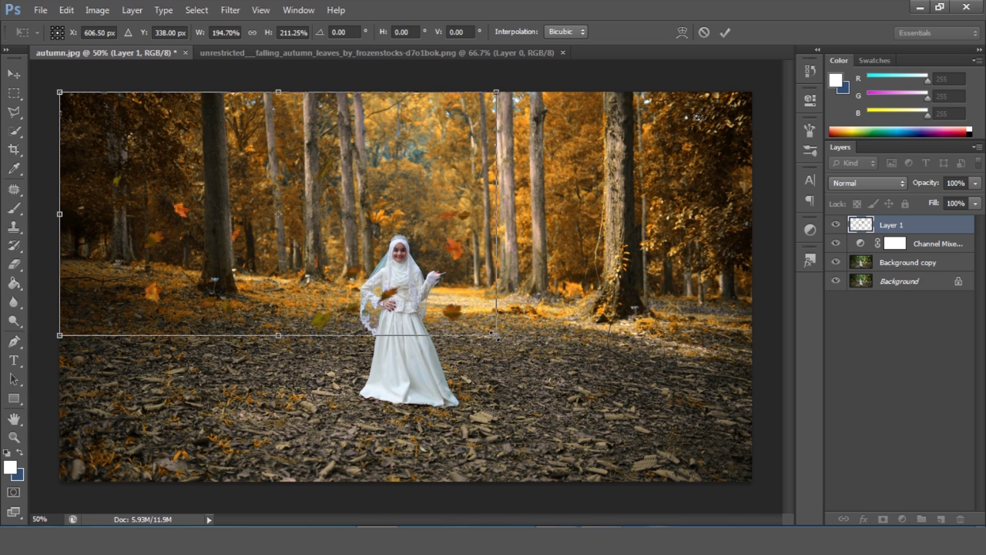
Enlarge the leaves layer to extend slightly beyond the whole photo and apply the transformation
left_click_drag(494, 335, 757, 499)
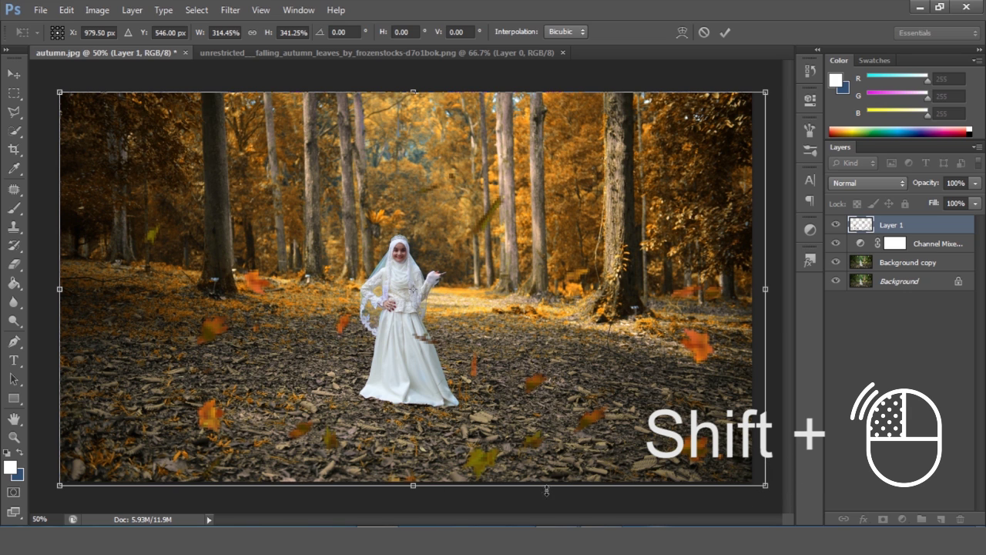
left_click_drag(636, 497, 780, 501)
key("Return")
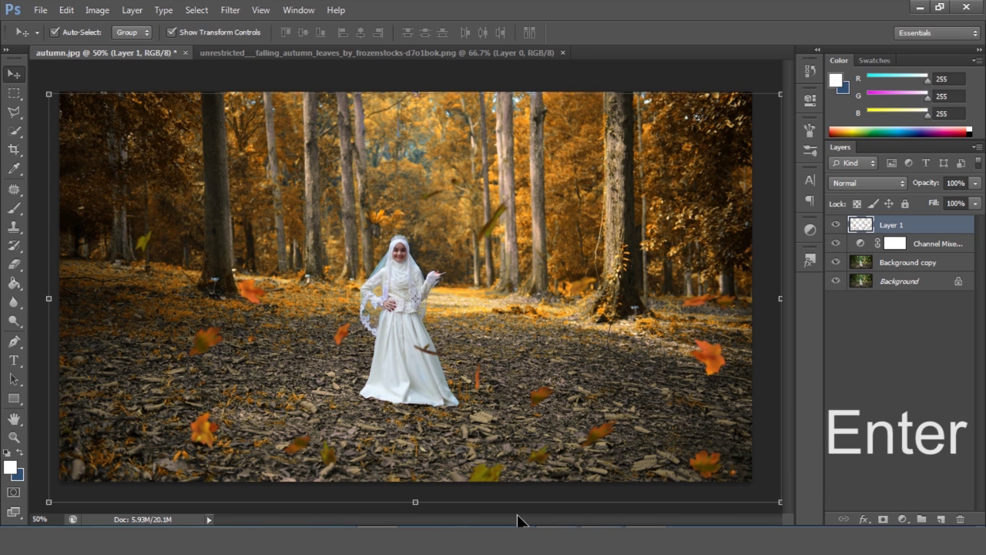
Apply a slight Gaussian Blur, with a radius below 4.5 pixels, to the leaves layer
left_click(230, 10)
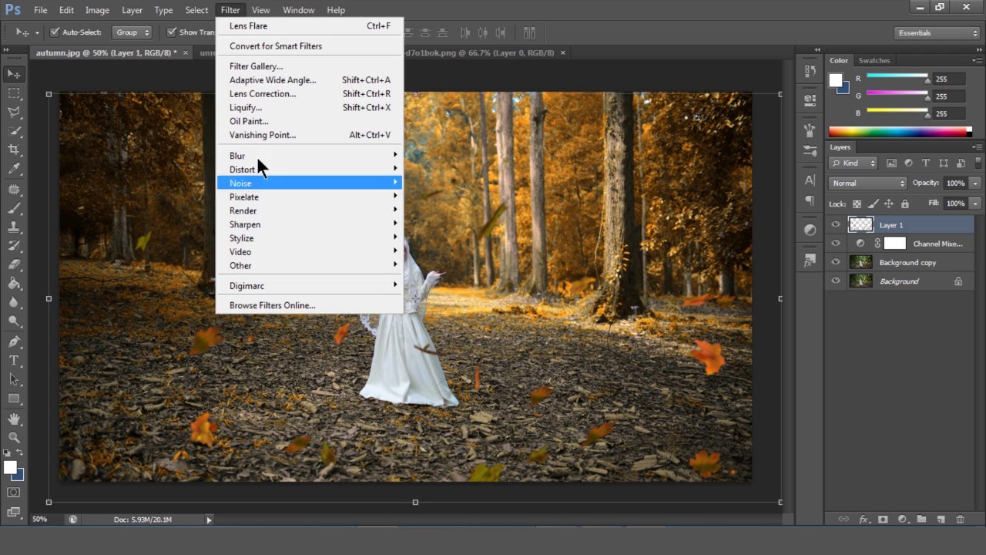
mouse_move(320, 162)
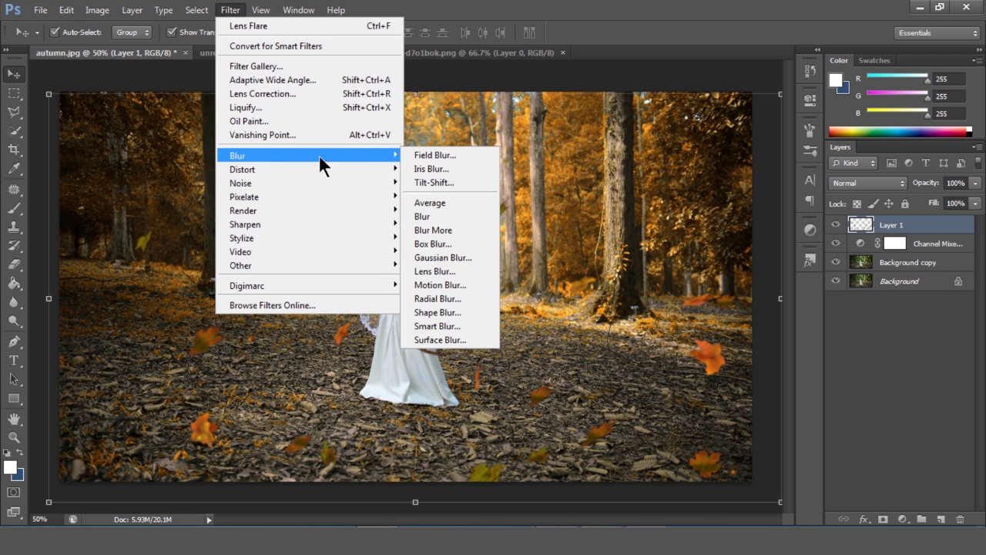
left_click(443, 256)
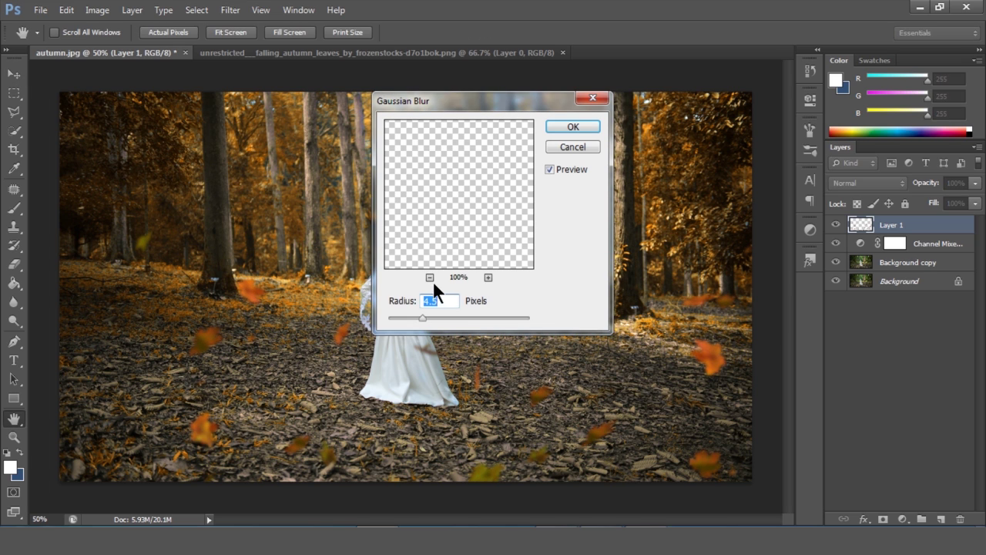
left_click(430, 277)
left_click_drag(452, 242, 473, 201)
mouse_move(424, 320)
left_mouse_down()
mouse_move(397, 314)
mouse_move(410, 316)
left_mouse_up()
left_click(571, 128)
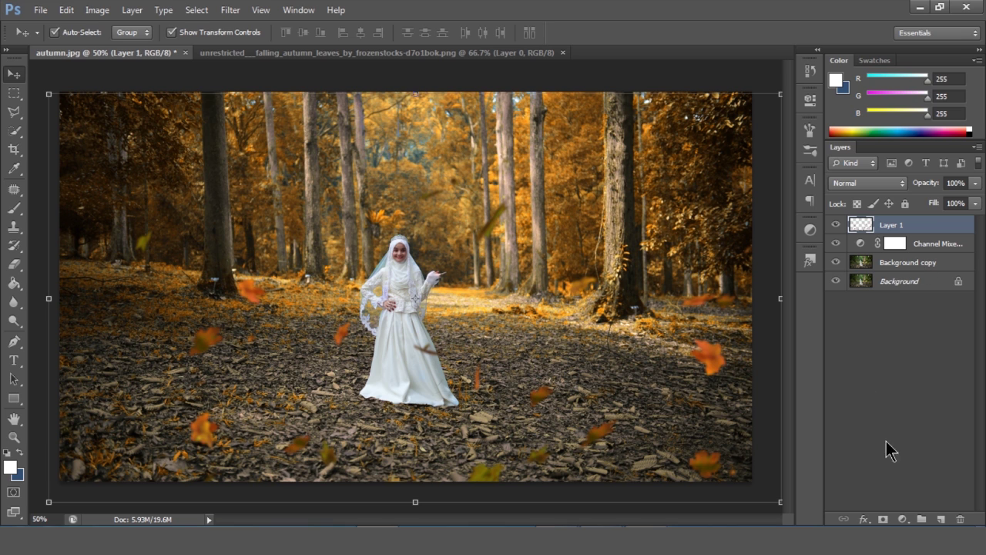
Add a black Solid Color fill layer above the leaves layer
left_click(902, 519)
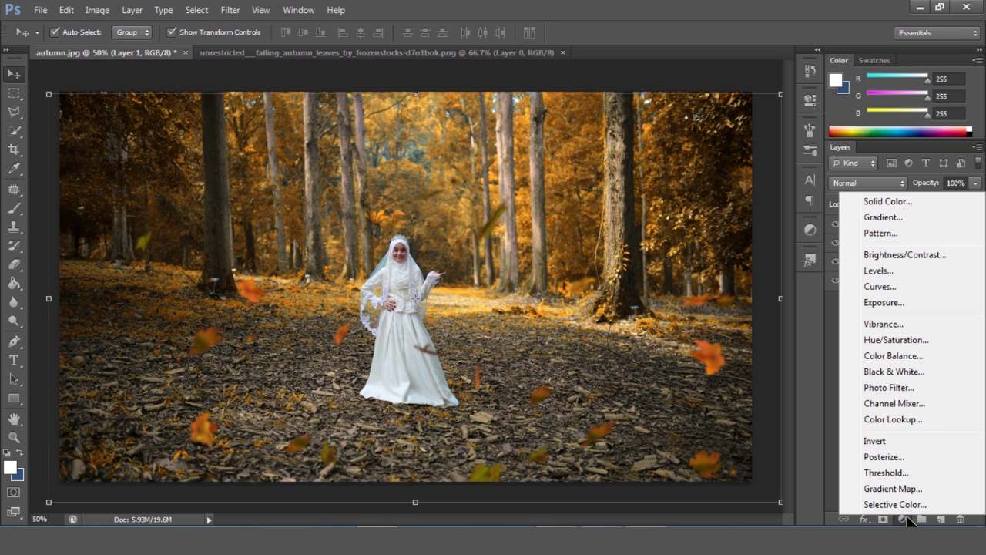
left_click(901, 201)
left_click(518, 449)
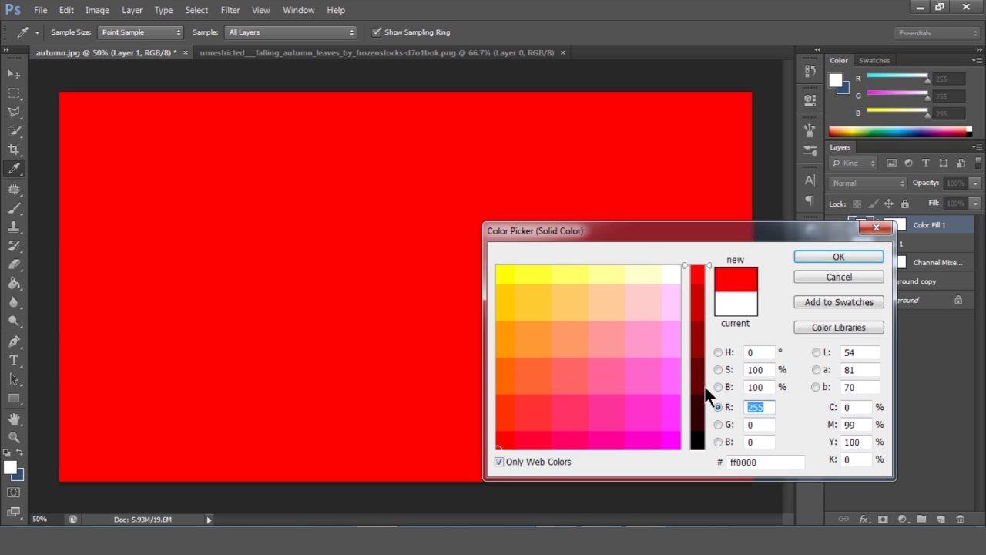
left_click_drag(702, 387, 693, 454)
left_click(837, 262)
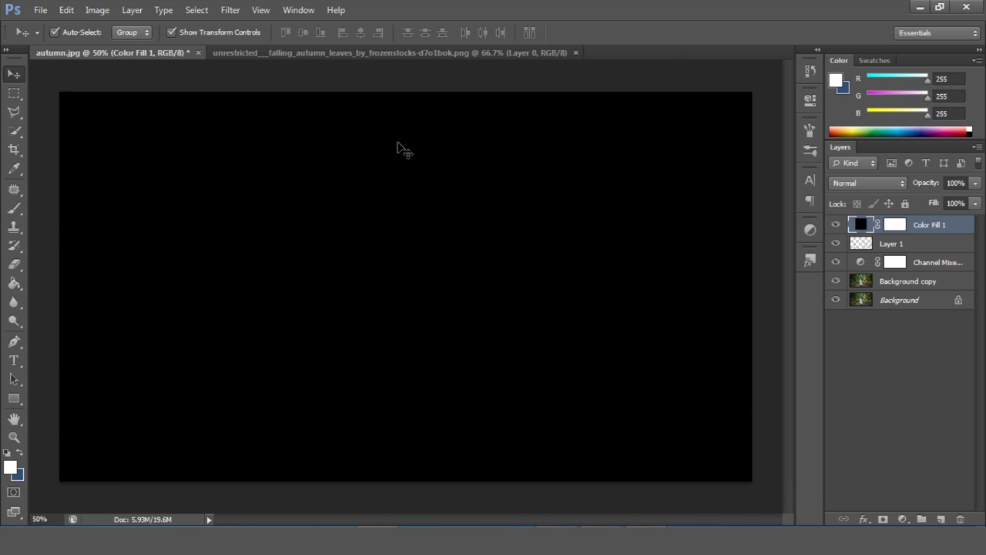
Rasterize the black fill and render a 50-300mm Zoom lens flare at 100% brightness near its upper edge
left_click(230, 10)
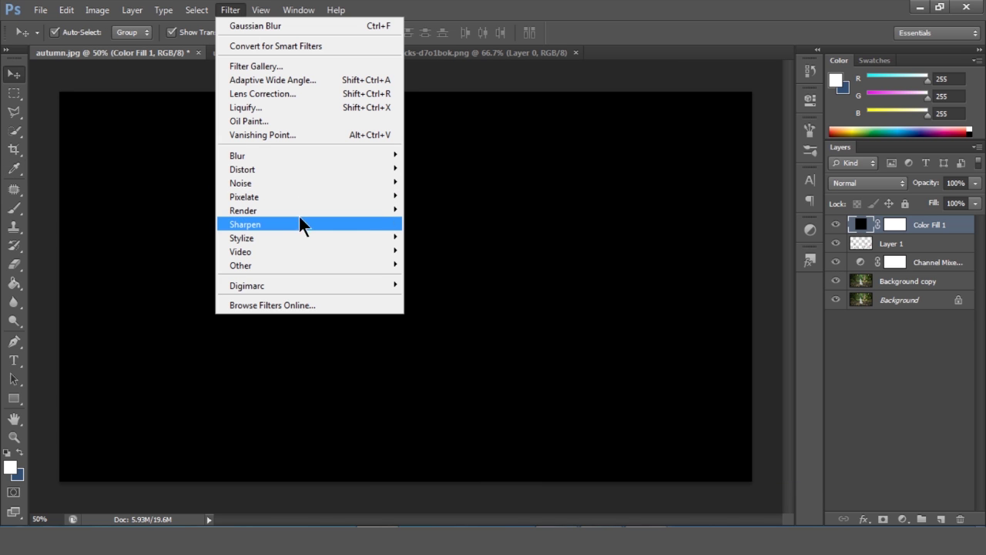
mouse_move(349, 211)
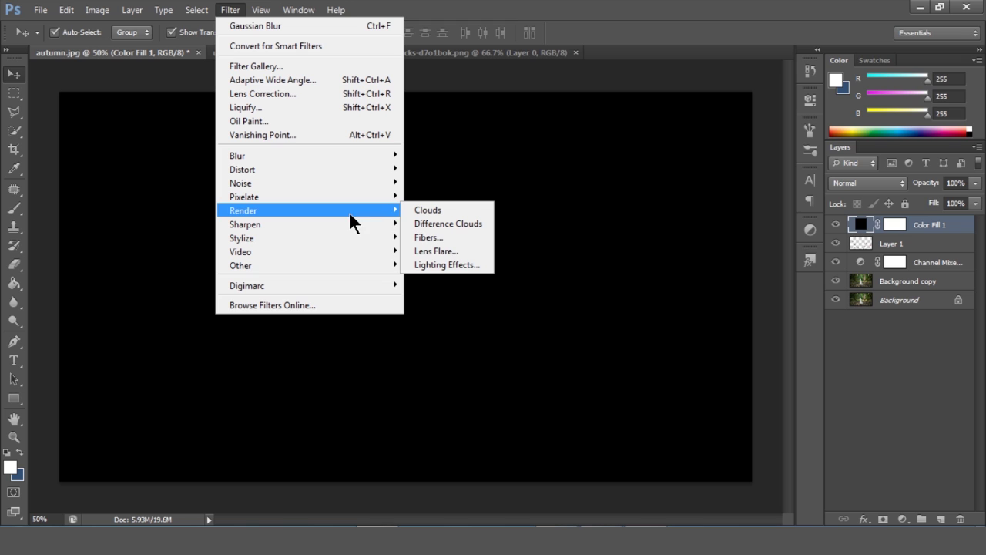
left_click(454, 252)
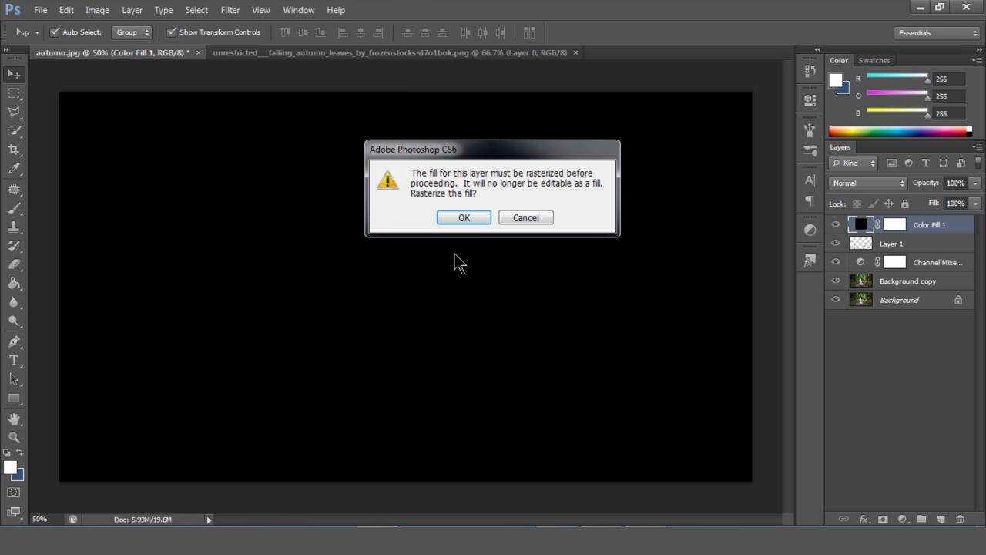
left_click(473, 214)
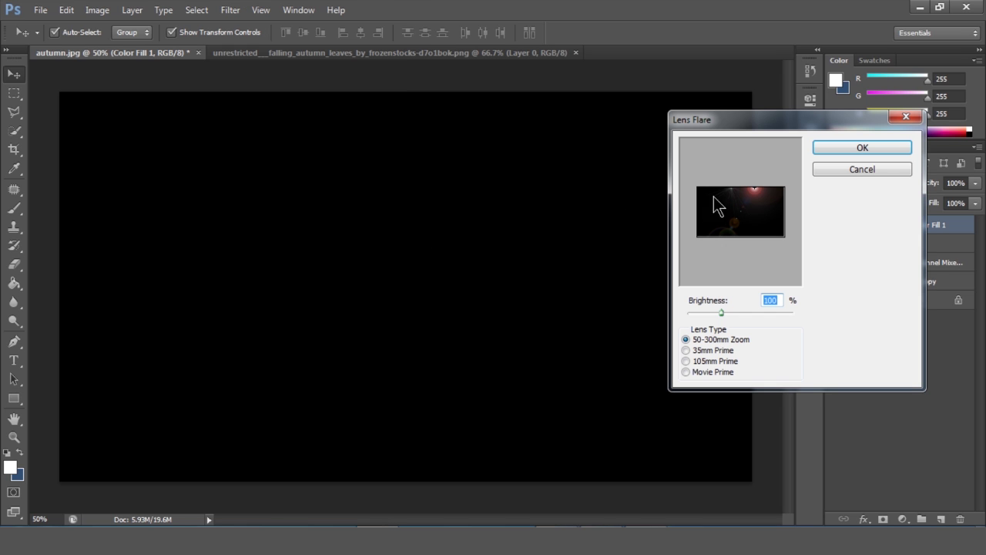
left_click(831, 147)
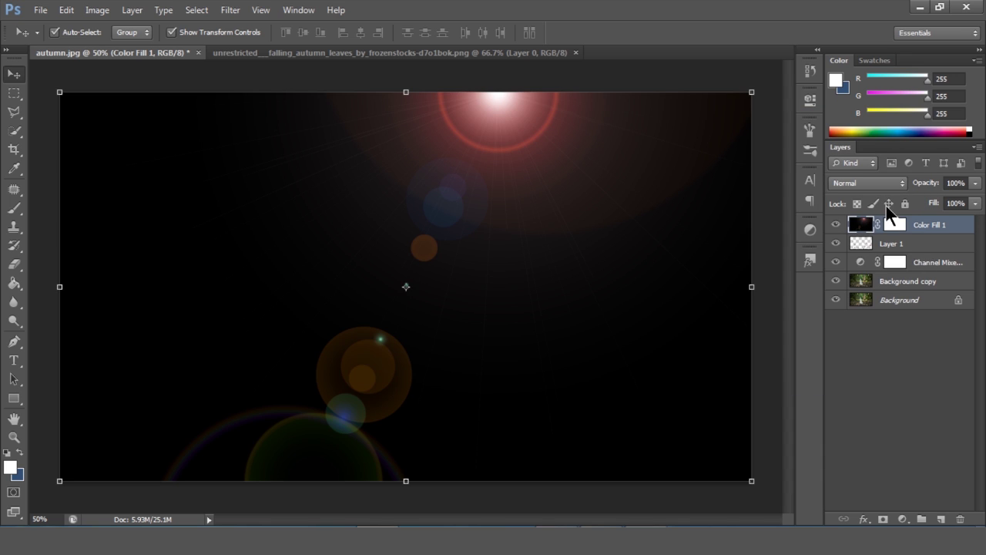
Set the lens flare layer's blend mode to Screen and scale the layer up to about 102%
left_click(891, 184)
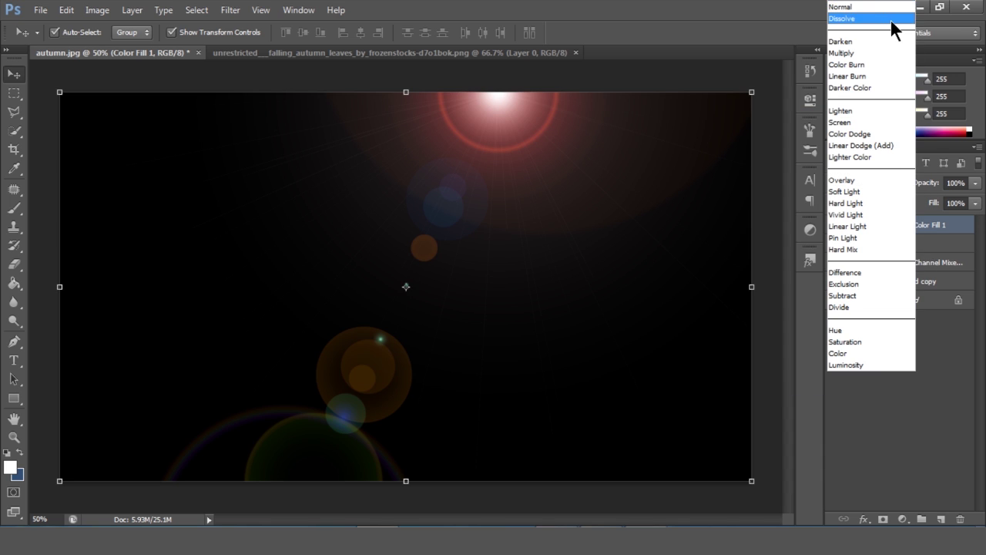
left_click(851, 120)
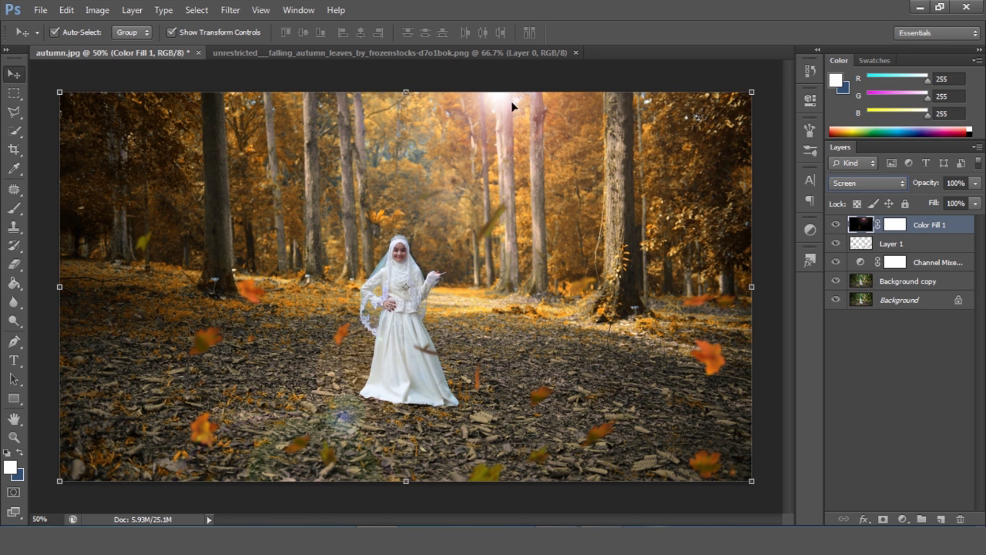
left_click_drag(766, 87, 766, 85)
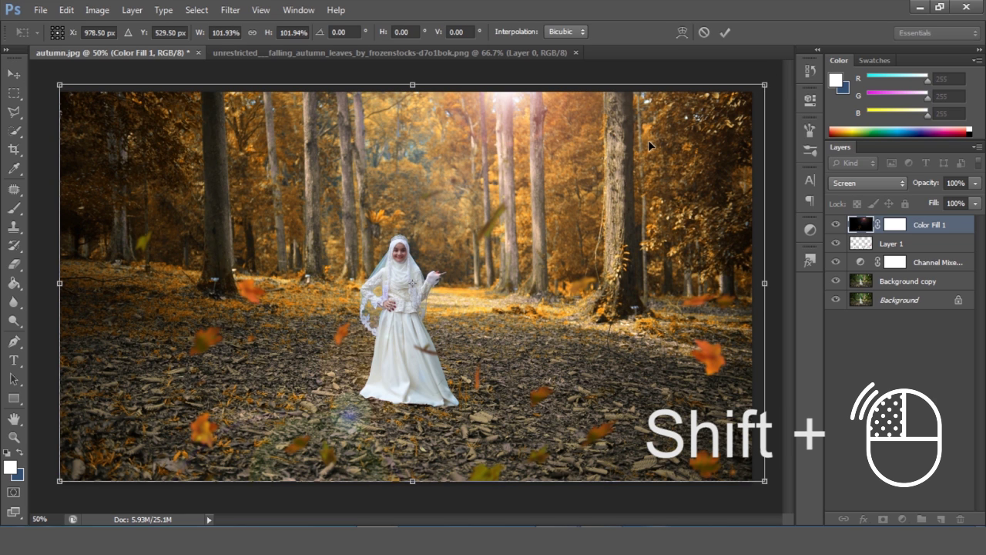
key("Return")
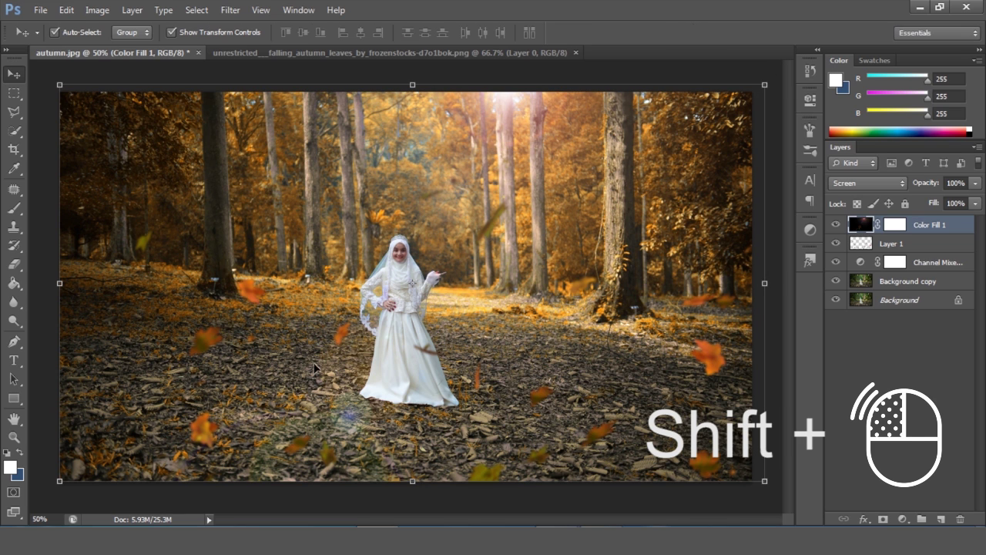
Erase the stray flare spots over the ground near the woman's dress with a soft 504 px Eraser at 0% hardness
left_click(15, 265)
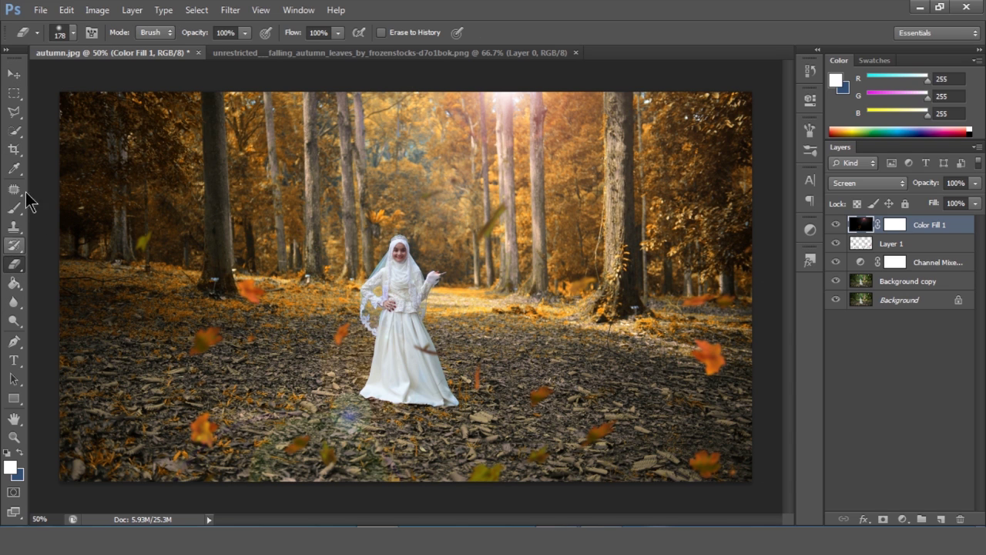
left_click(72, 33)
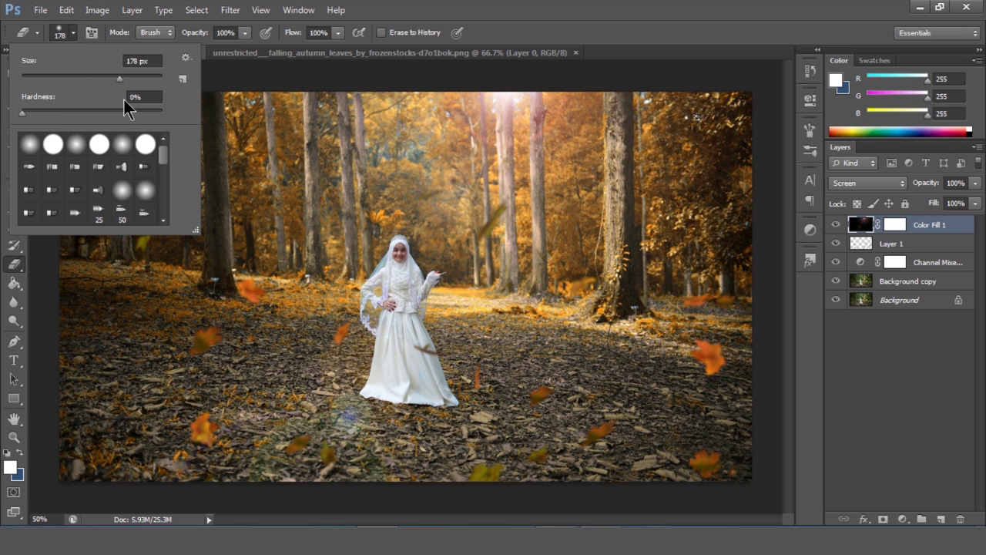
left_click_drag(120, 78, 148, 79)
key("Return")
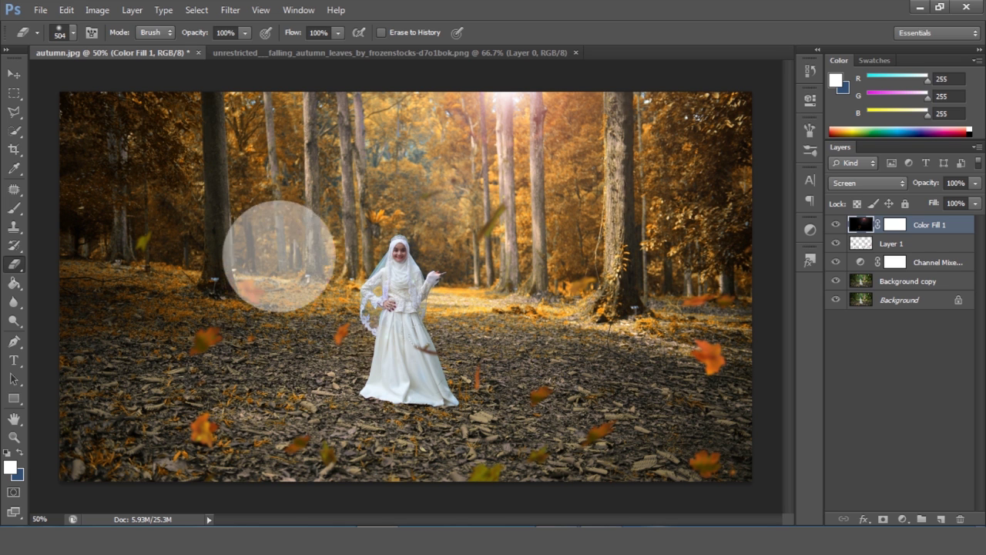
mouse_move(437, 469)
left_mouse_down()
mouse_move(419, 408)
mouse_move(394, 381)
left_mouse_up()
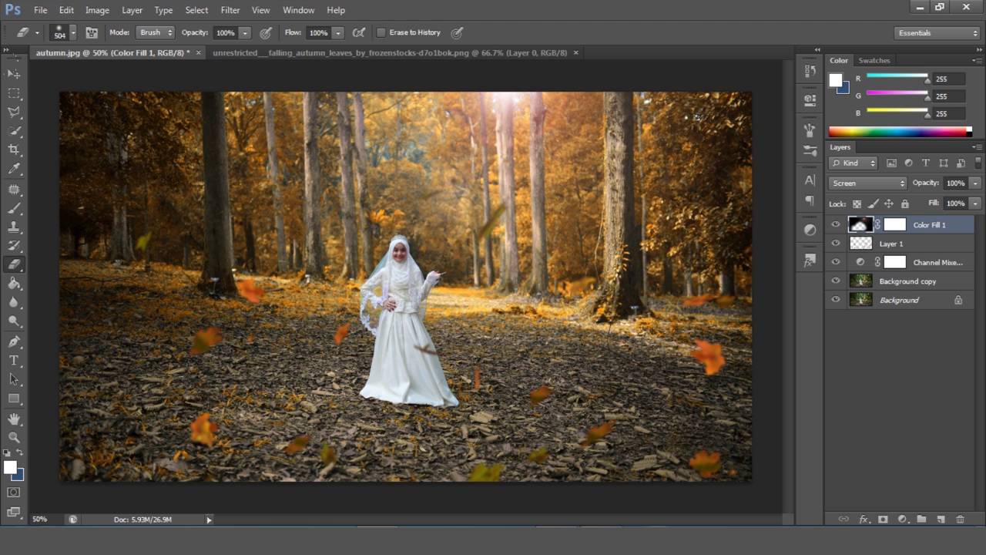
Toggle the lens flare layer's visibility to compare the image with and without it
left_click(13, 74)
left_click(837, 225)
left_click(837, 225)
left_click(837, 225)
left_click(837, 225)
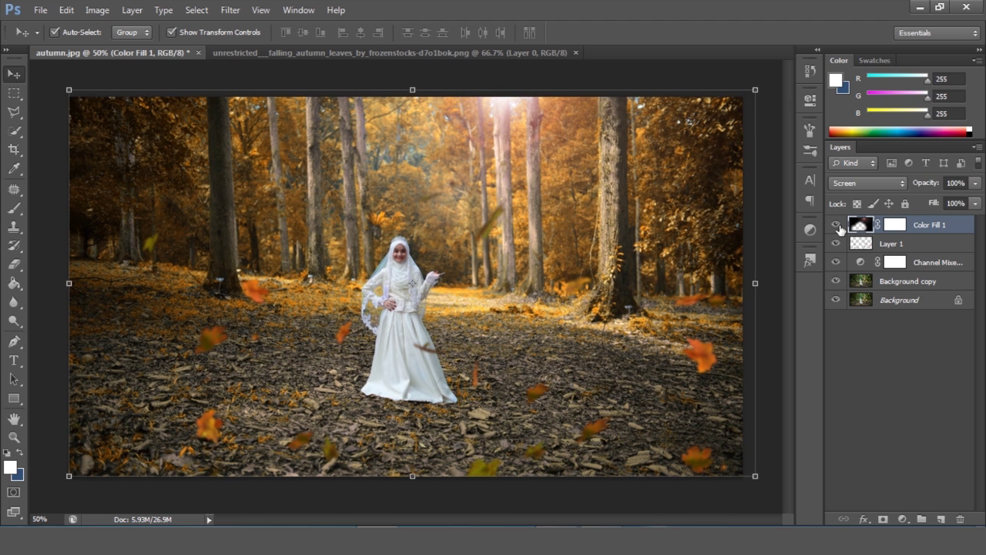
Colorize the lens flare layer to a warm yellow using Hue/Saturation with Hue 44 and Saturation 40
key("ctrl+minus")
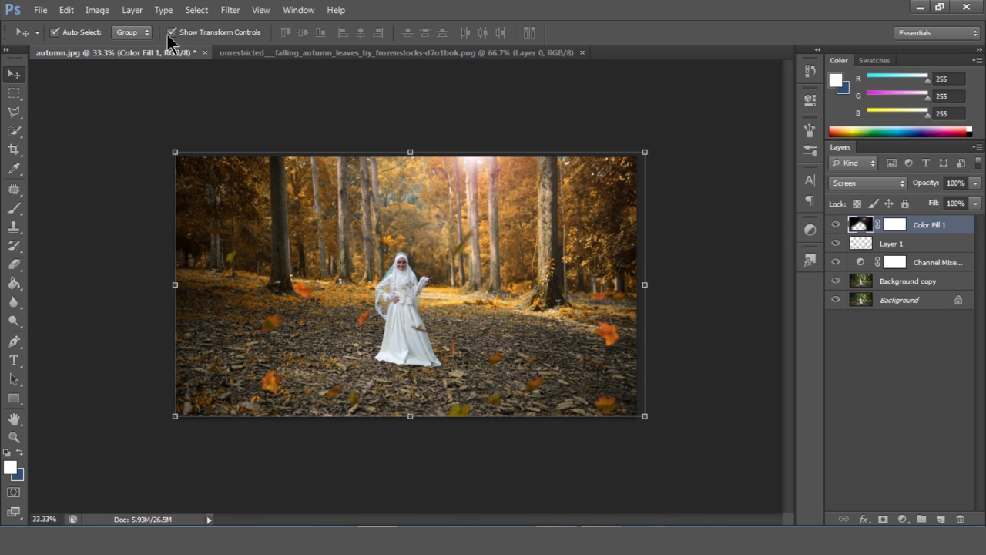
left_click(97, 10)
mouse_move(124, 43)
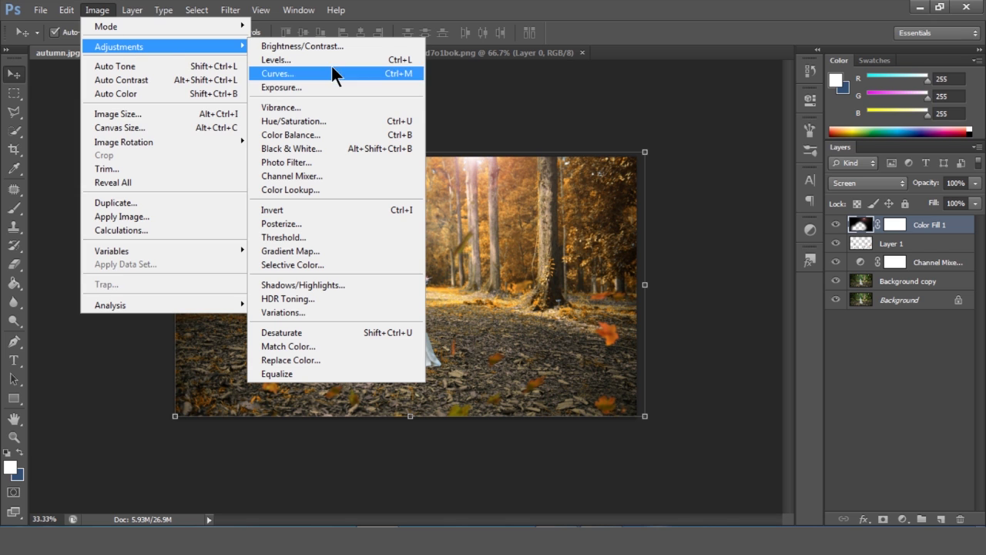
left_click(339, 121)
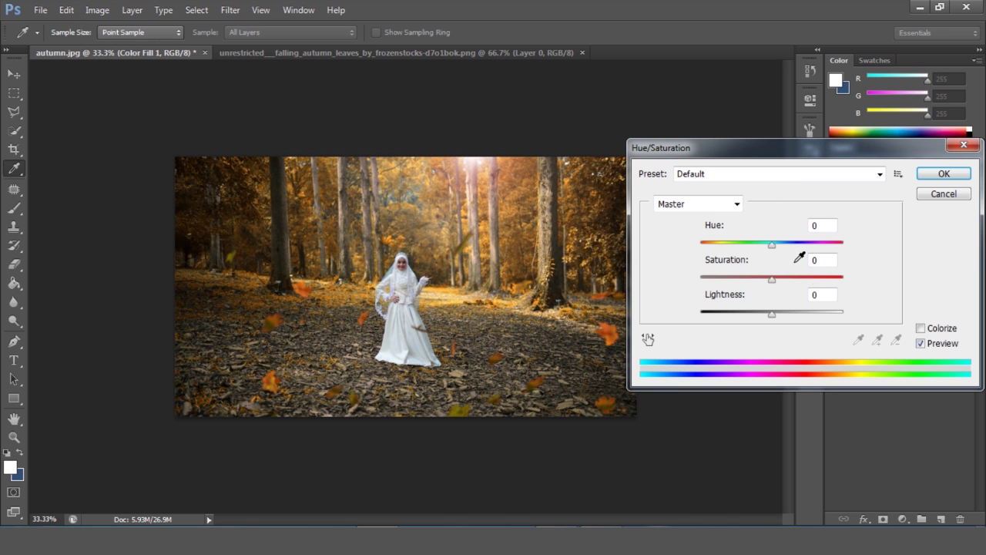
left_click(921, 327)
left_click_drag(738, 277, 757, 280)
left_click_drag(700, 245, 717, 241)
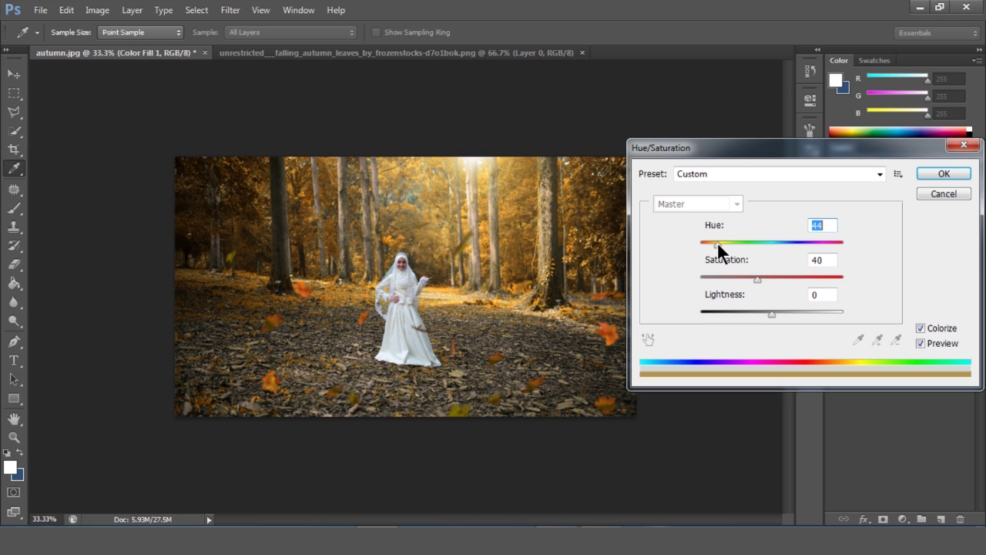
left_click(959, 177)
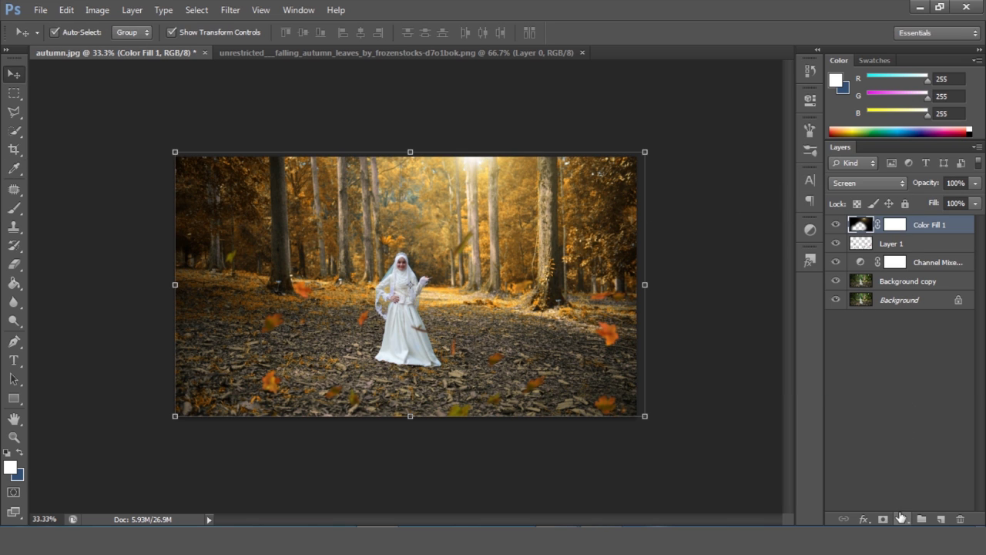
Add a black Solid Color fill layer above the lens flare layer and set its blend mode to Soft Light
left_click(900, 514)
left_click(905, 198)
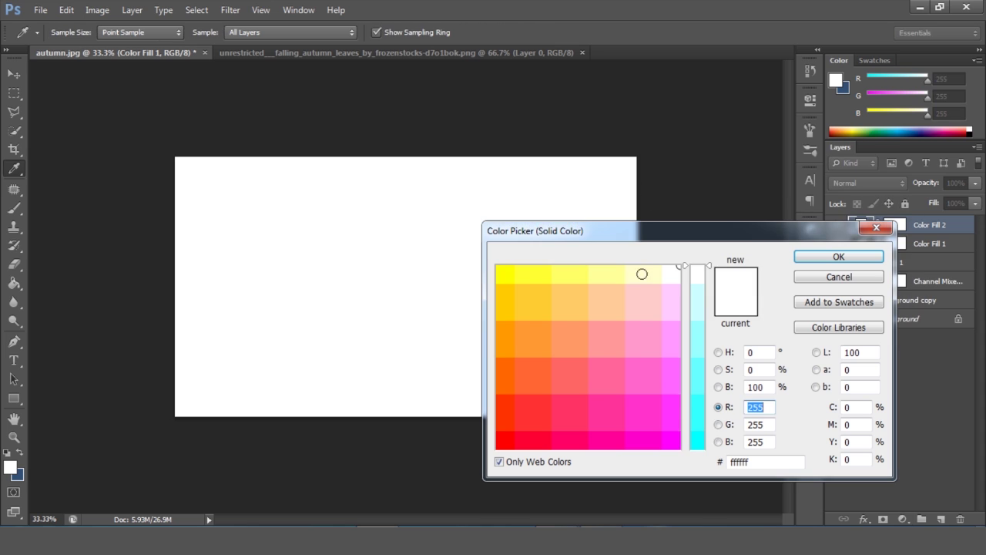
left_click_drag(642, 273, 483, 463)
left_click_drag(701, 347, 720, 426)
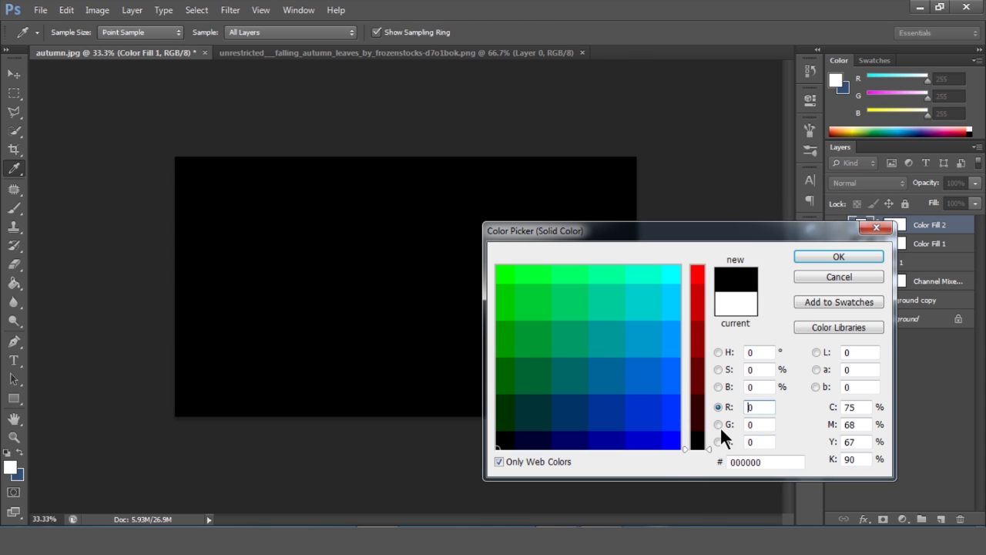
left_click(816, 257)
key("v")
left_click(876, 182)
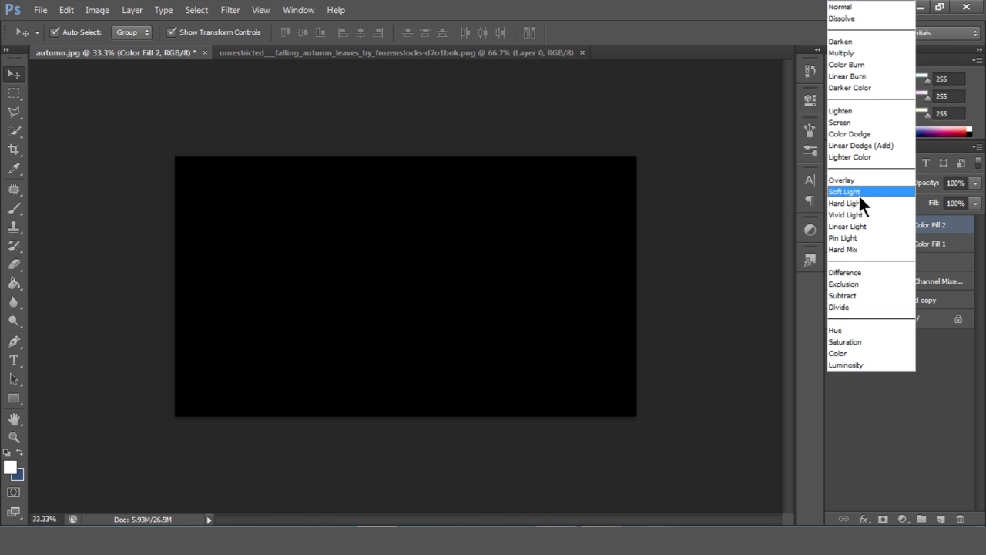
left_click(859, 194)
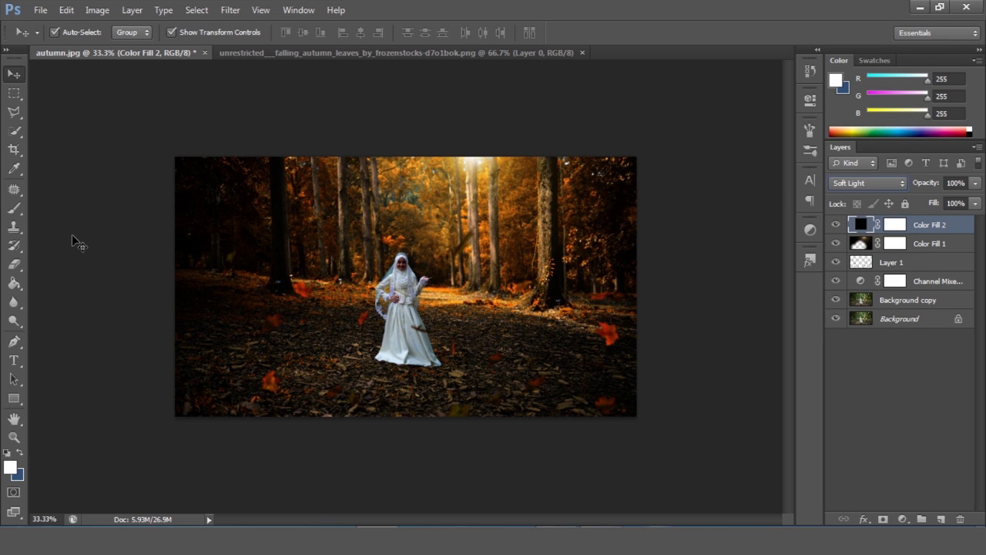
On the new black fill's mask, erase the darkening over the woman and upper trees with a soft 1057 px Eraser at 0% hardness
left_click(14, 264)
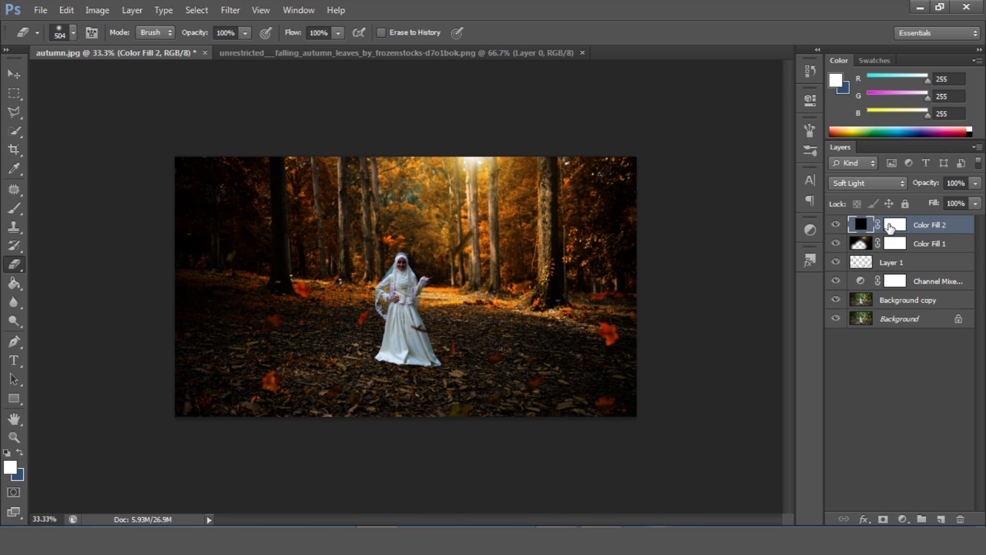
left_click(894, 224)
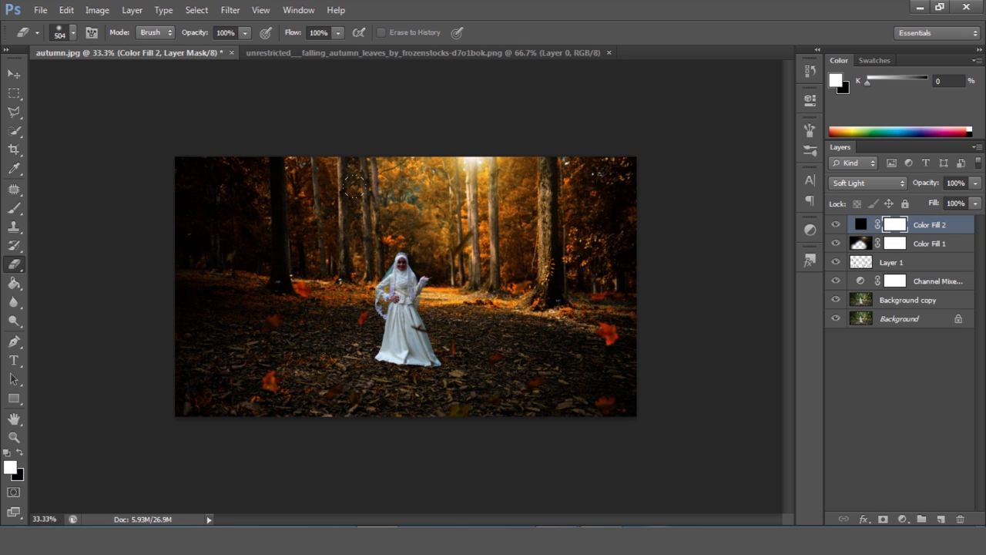
left_click(73, 34)
left_click(147, 77)
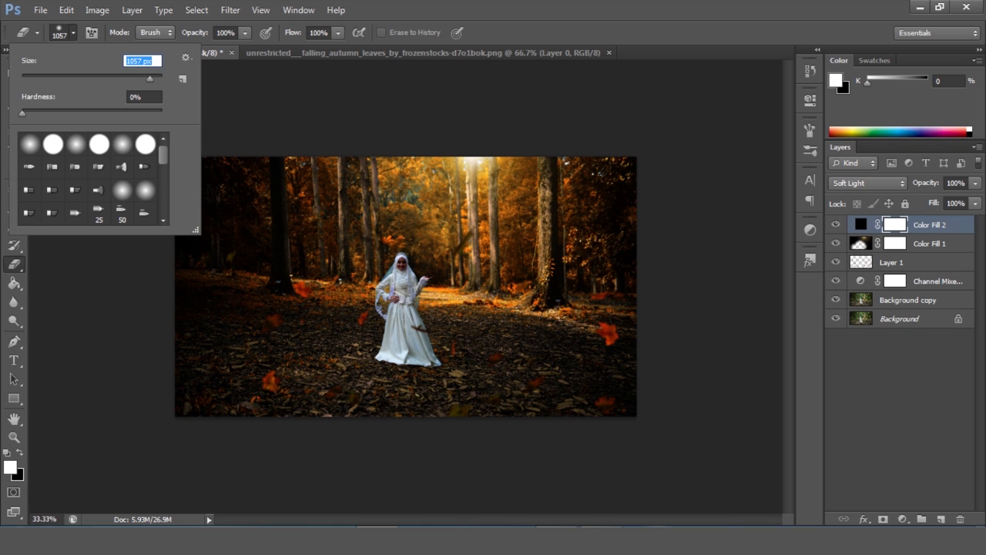
key("Return")
left_click(399, 275)
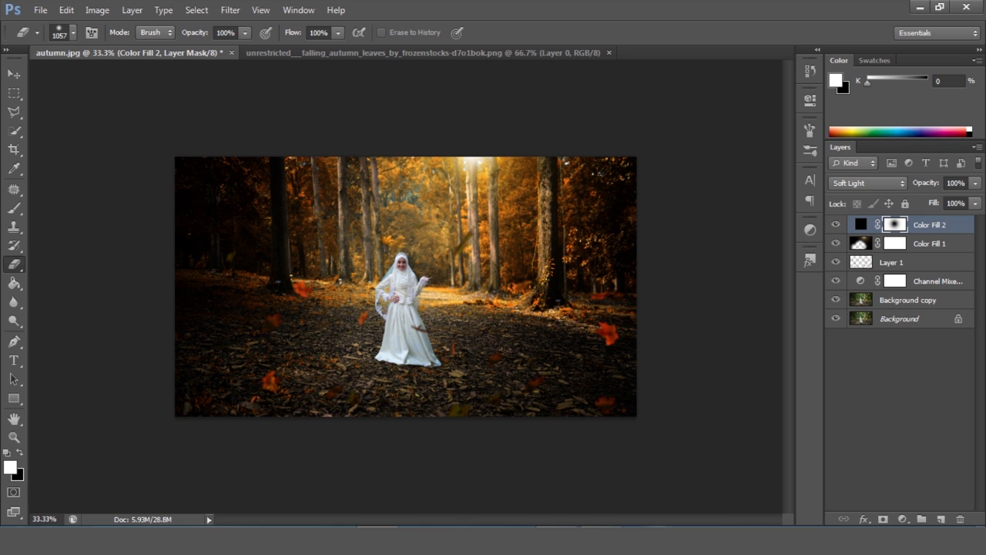
left_click(398, 272)
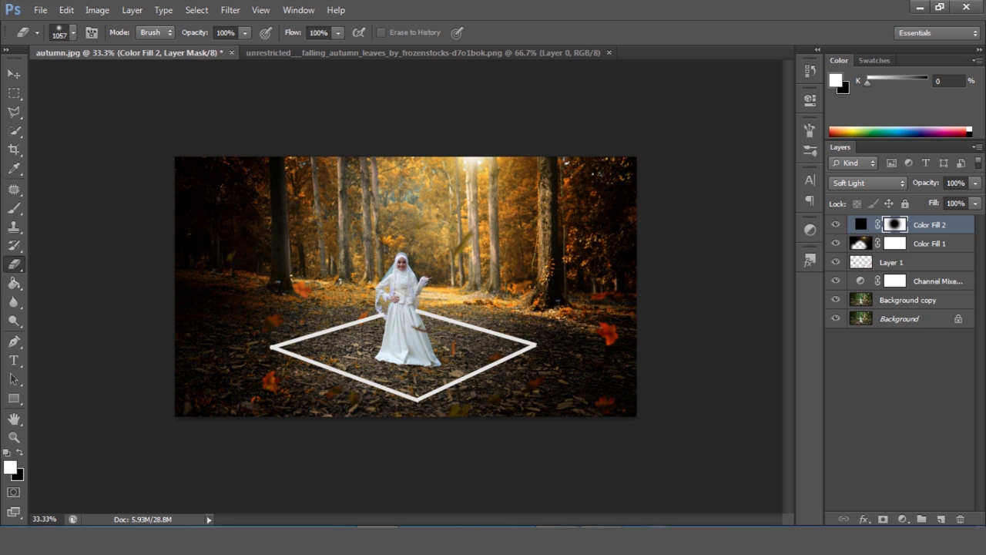
left_click(451, 250)
left_click(527, 240)
left_click(543, 211)
left_click(559, 197)
left_click(571, 202)
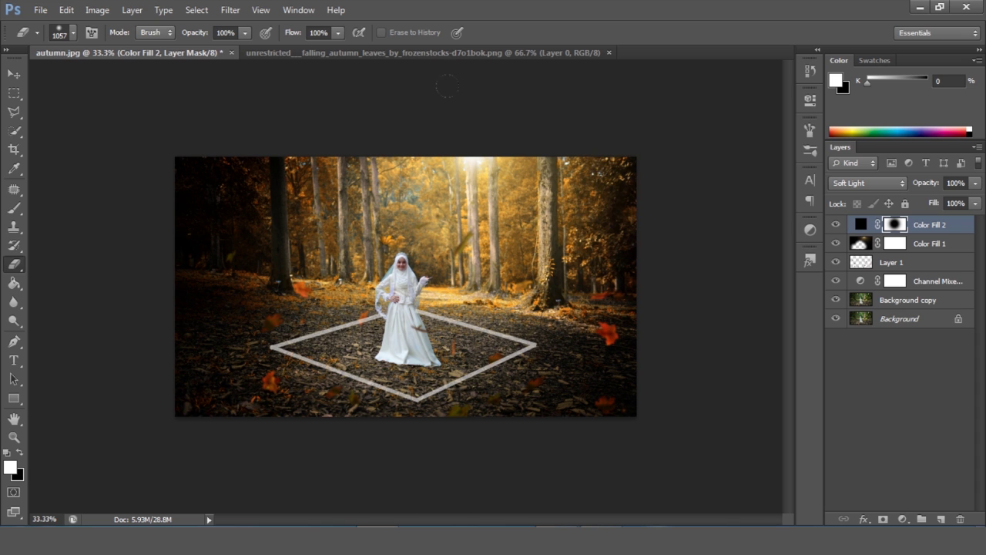
left_click(278, 91)
left_click(242, 86)
left_click(223, 93)
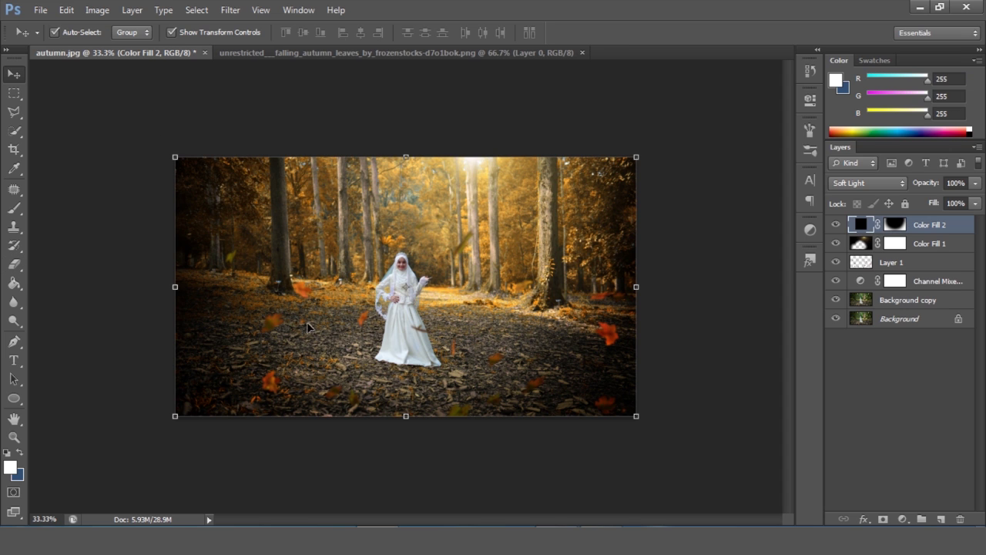
Lower the opacity of the Soft Light black fill layer to 70%
left_click(976, 183)
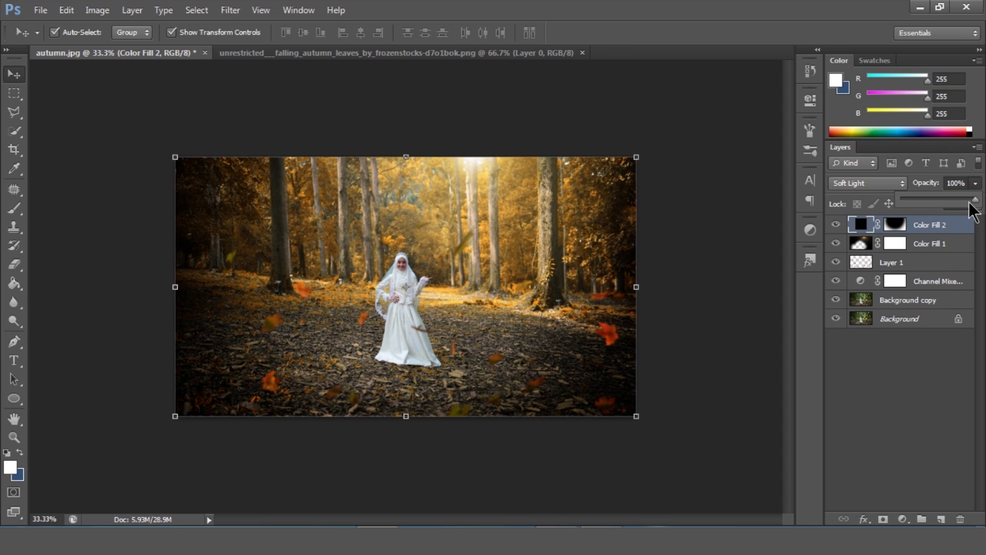
left_click_drag(976, 202, 951, 206)
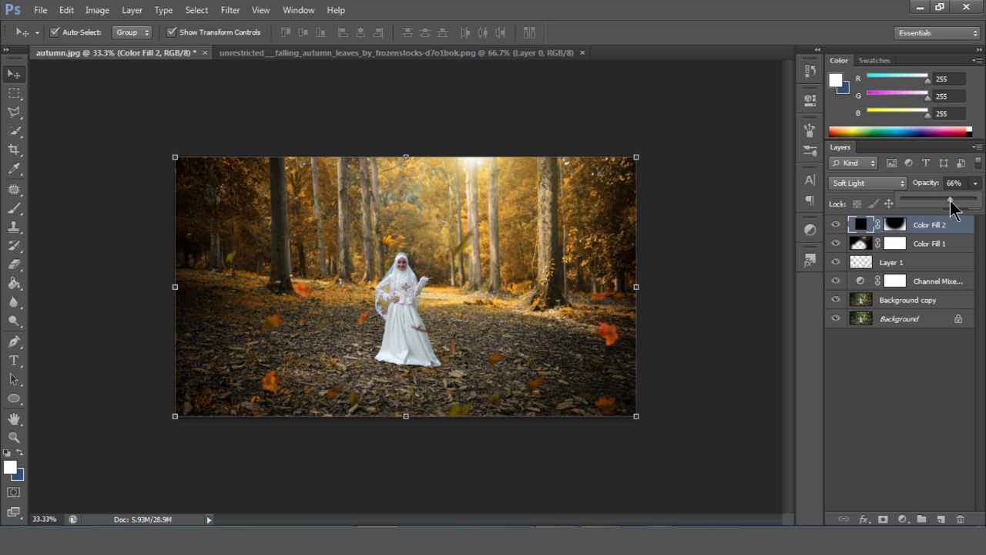
left_click_drag(954, 206, 955, 206)
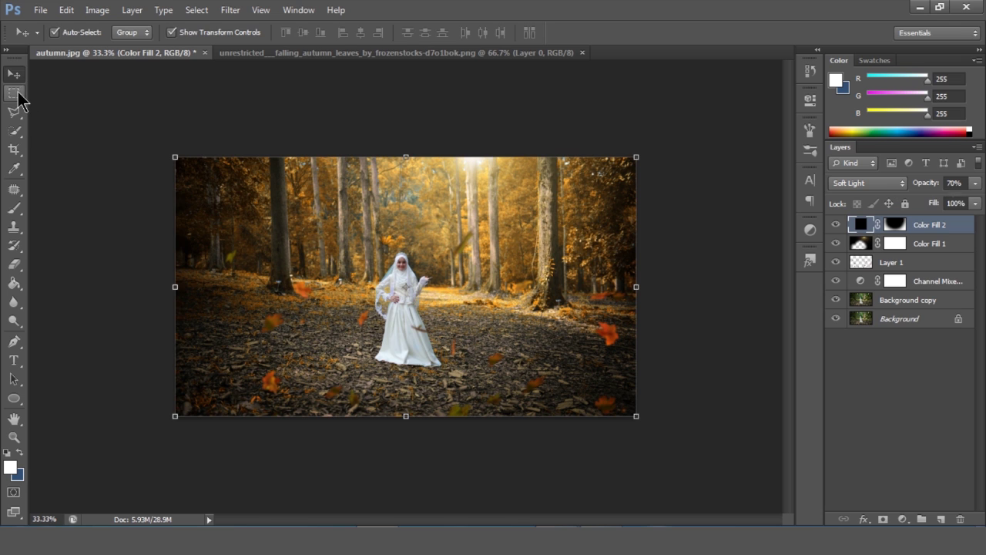
Add a Selective Color adjustment layer at the top of the stack with Yellow at +12% for the Neutrals
left_click(14, 92)
left_click(903, 518)
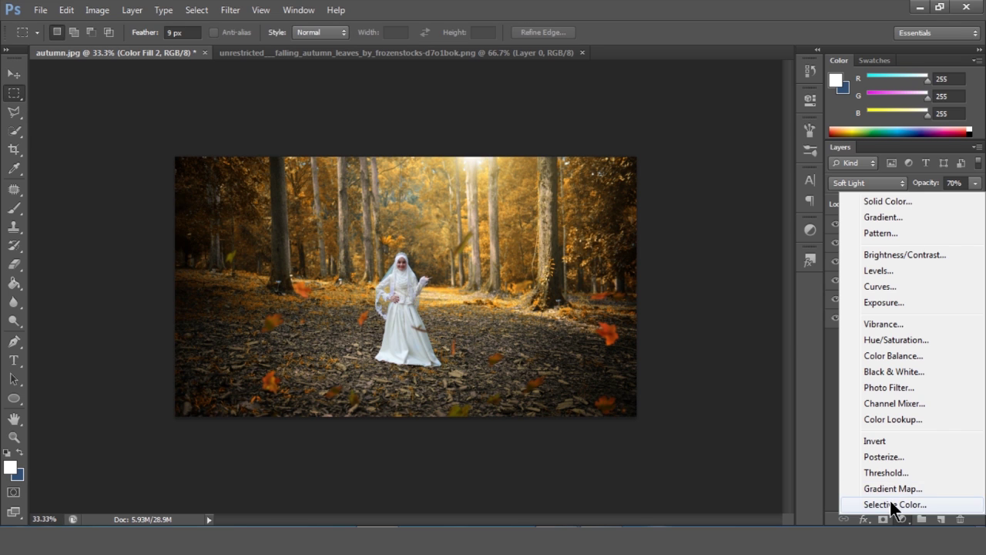
left_click(890, 503)
left_click(680, 154)
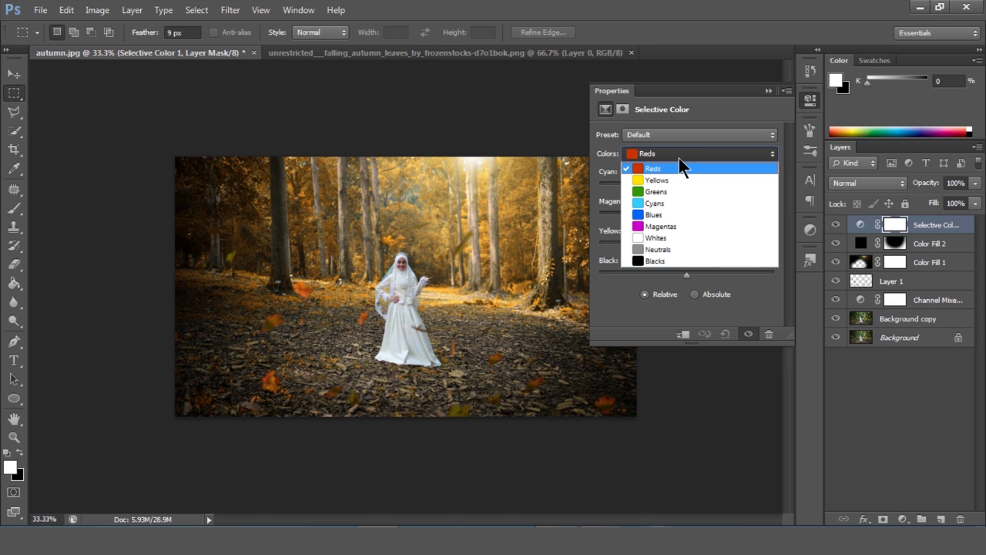
left_click(654, 248)
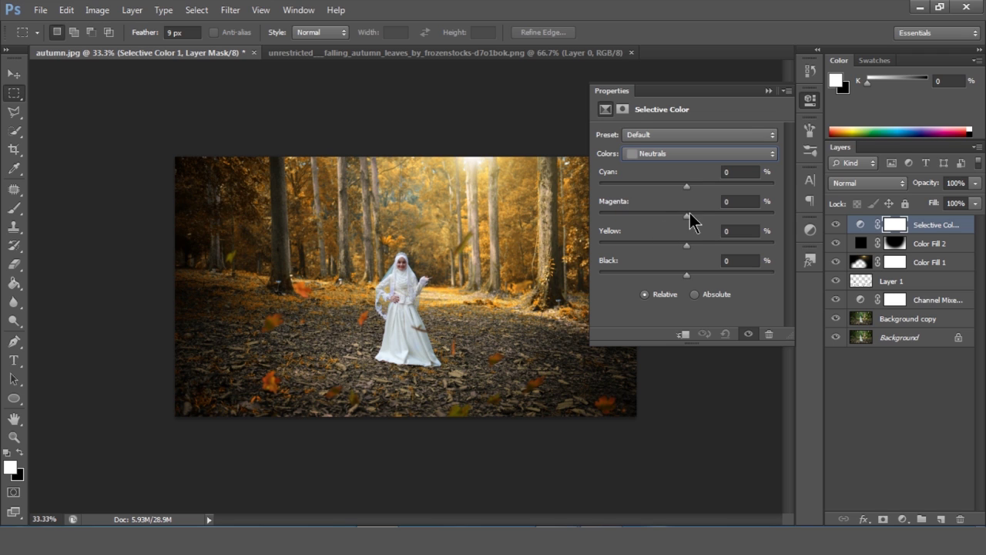
left_click_drag(688, 248, 597, 247)
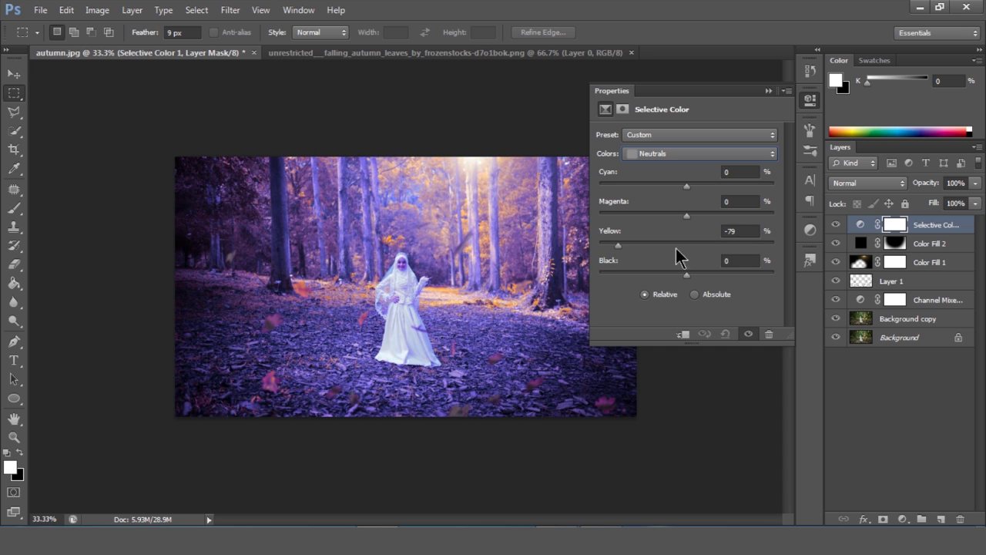
left_click_drag(748, 247, 693, 256)
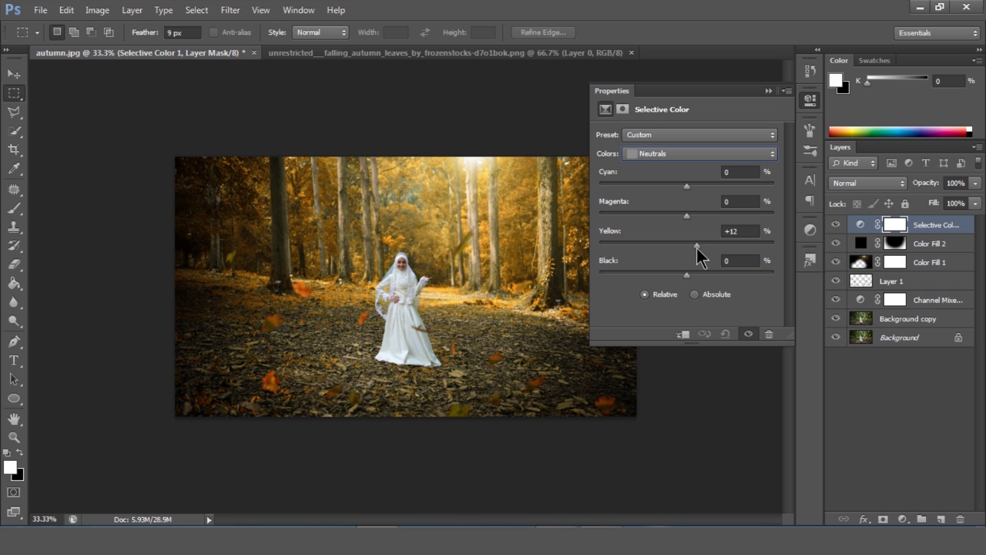
left_click(768, 91)
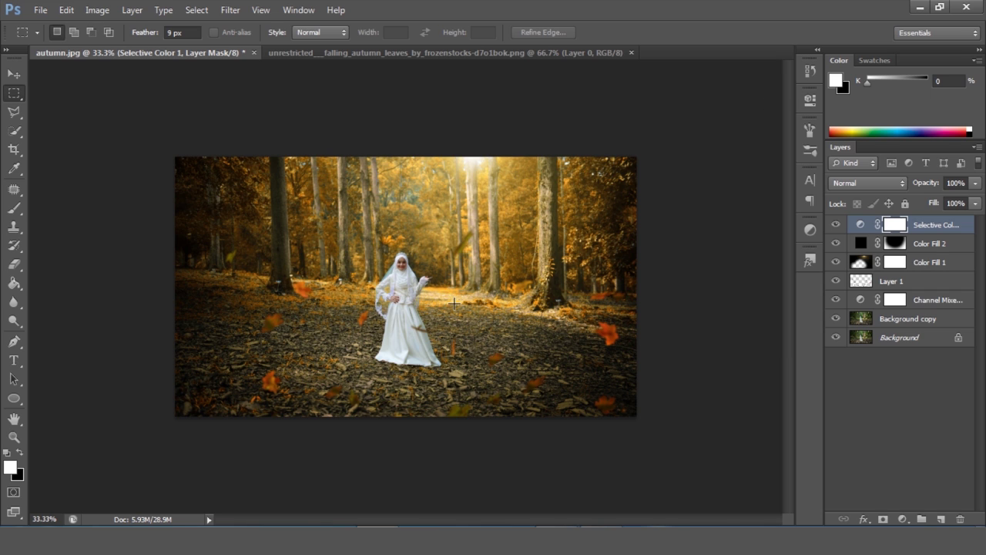
Select the woman's face on the Background copy layer with the Quick Selection tool
left_click(900, 324)
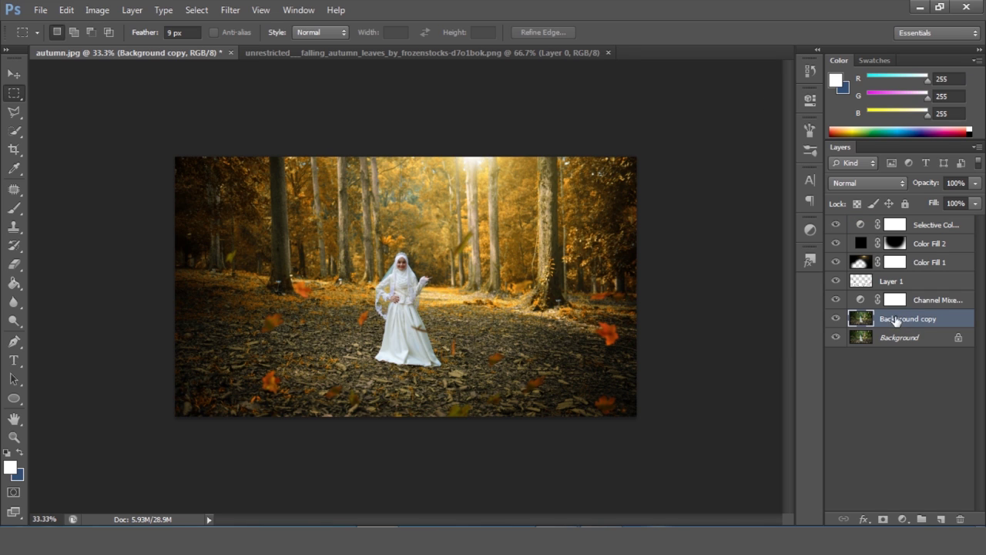
scroll(388, 319, "up", 4)
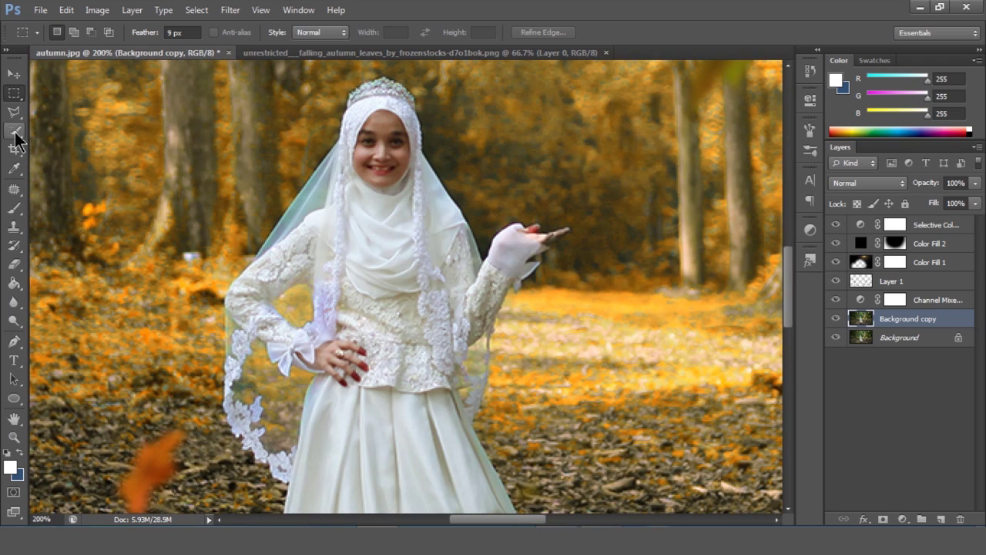
left_click(16, 131)
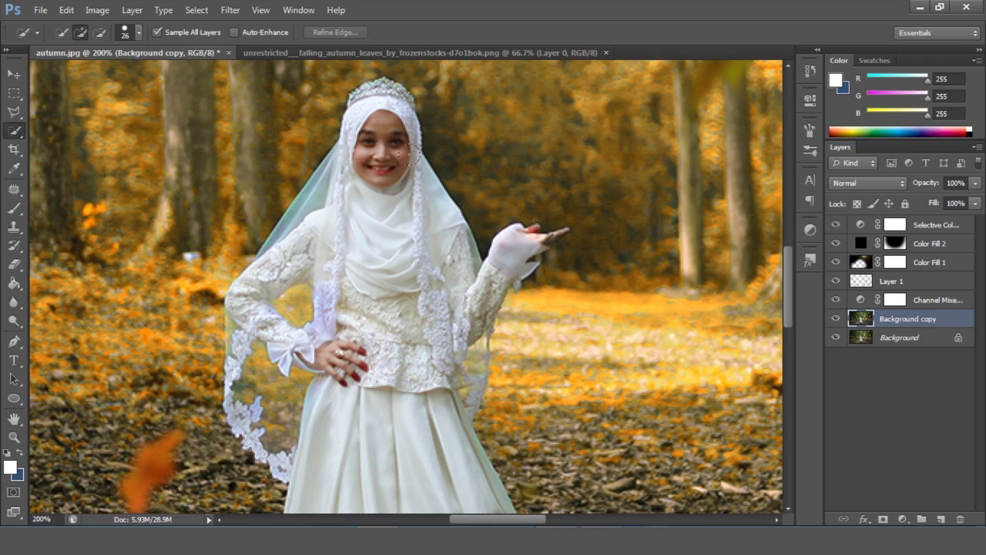
left_click_drag(373, 140, 383, 148)
left_click(13, 71)
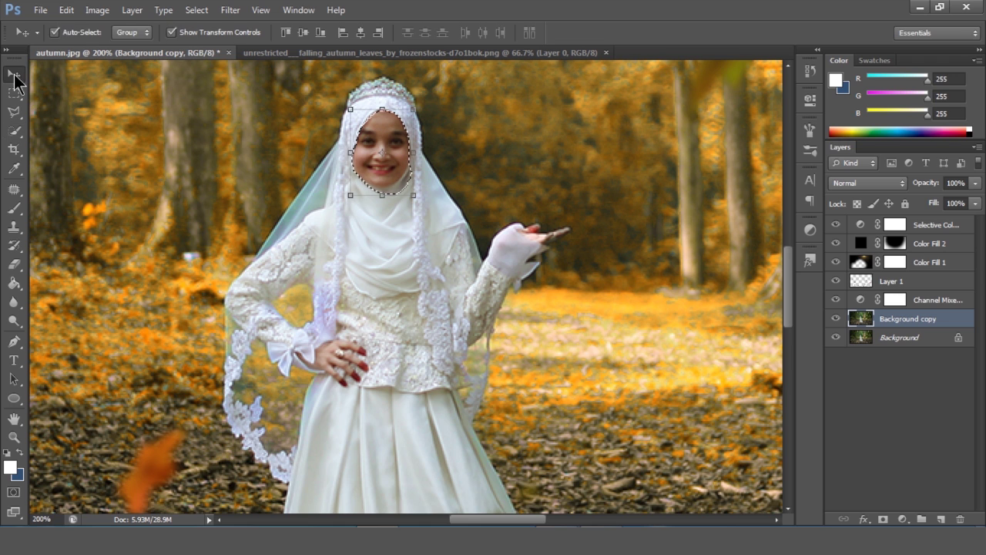
Adjust the selected face with Brightness/Contrast at Brightness 15 and Contrast -30, and deselect it
left_click(96, 10)
mouse_move(139, 47)
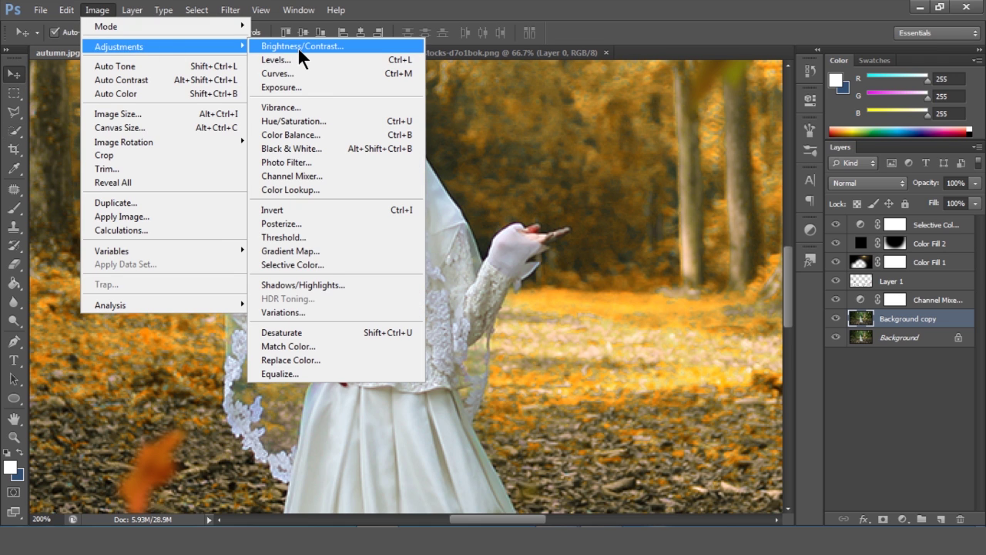
left_click(297, 47)
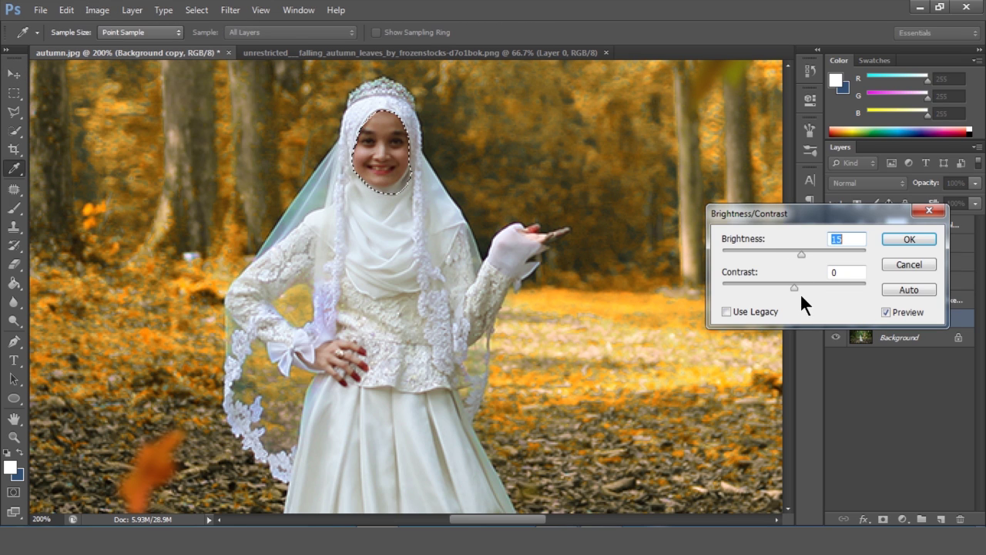
left_click_drag(795, 287, 751, 278)
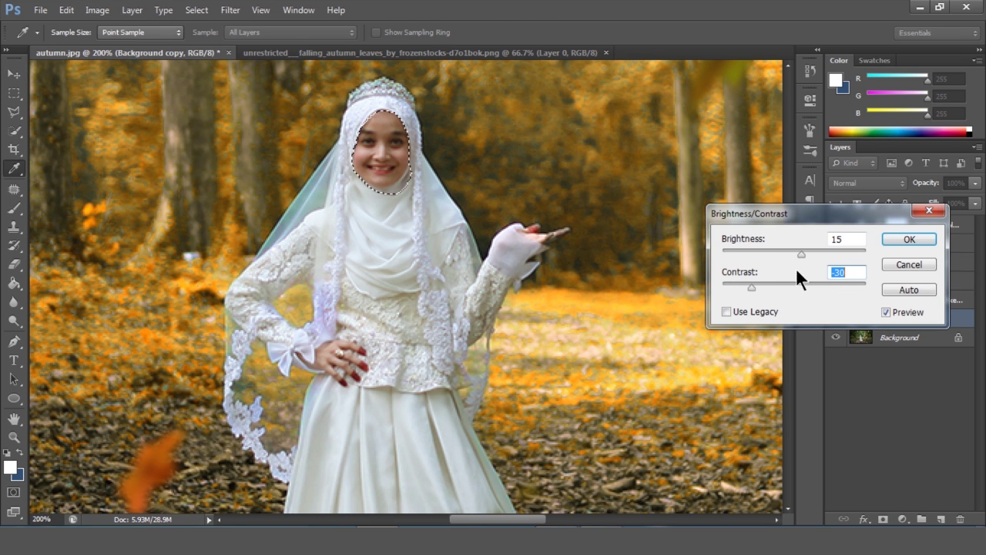
left_click(898, 239)
key("v")
key("m")
key("ctrl+d")
Add a Levels adjustment layer above the Background copy and lower the RGB white input level to brighten the photo
key("ctrl+minus")
key("ctrl+minus")
key("ctrl+minus")
key("ctrl+minus")
key("ctrl+plus")
key("v")
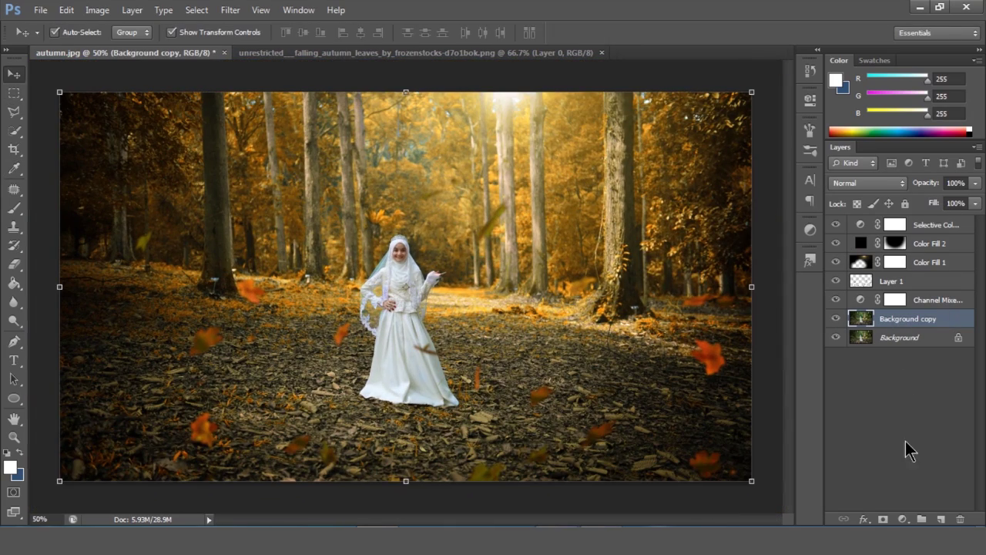
left_click(903, 519)
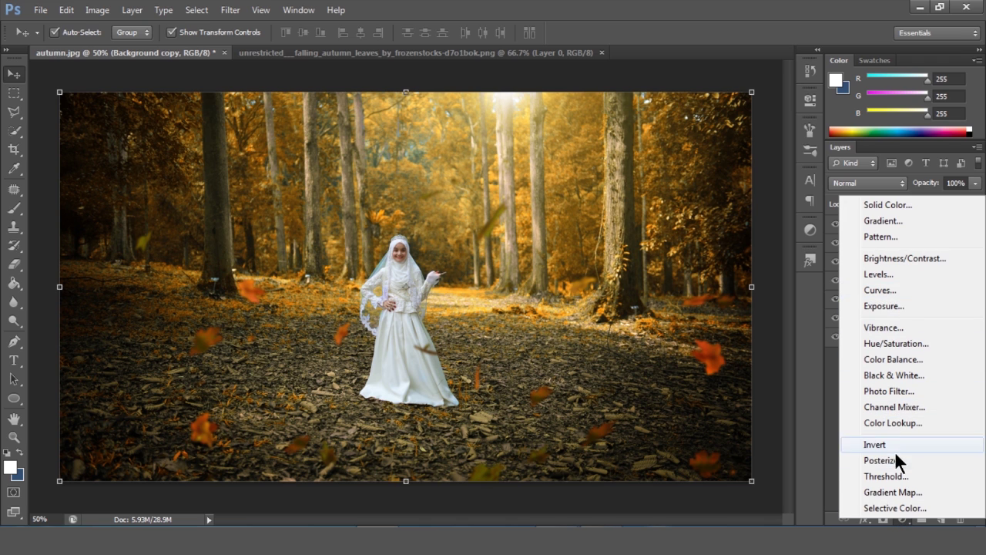
left_click(894, 279)
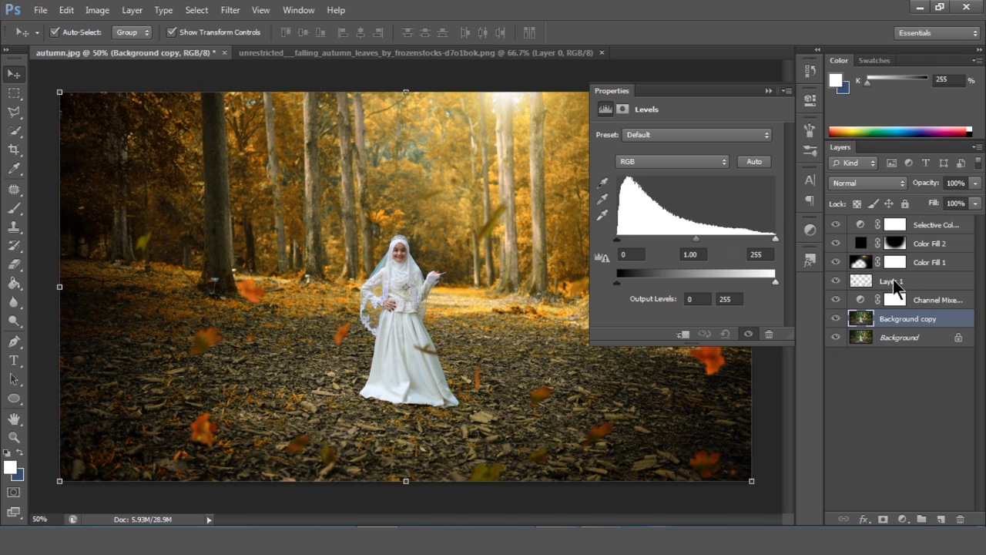
left_click_drag(775, 238, 759, 238)
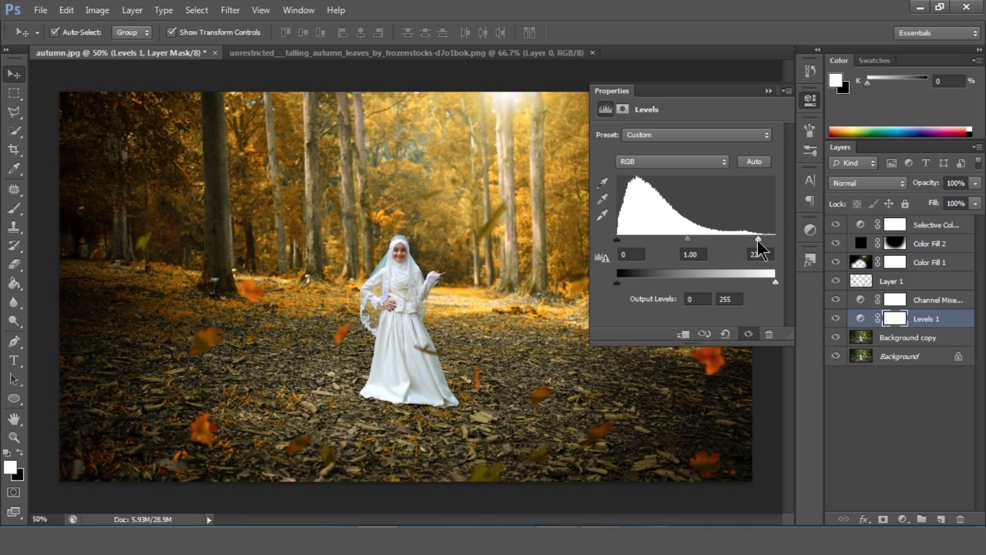
left_click(769, 90)
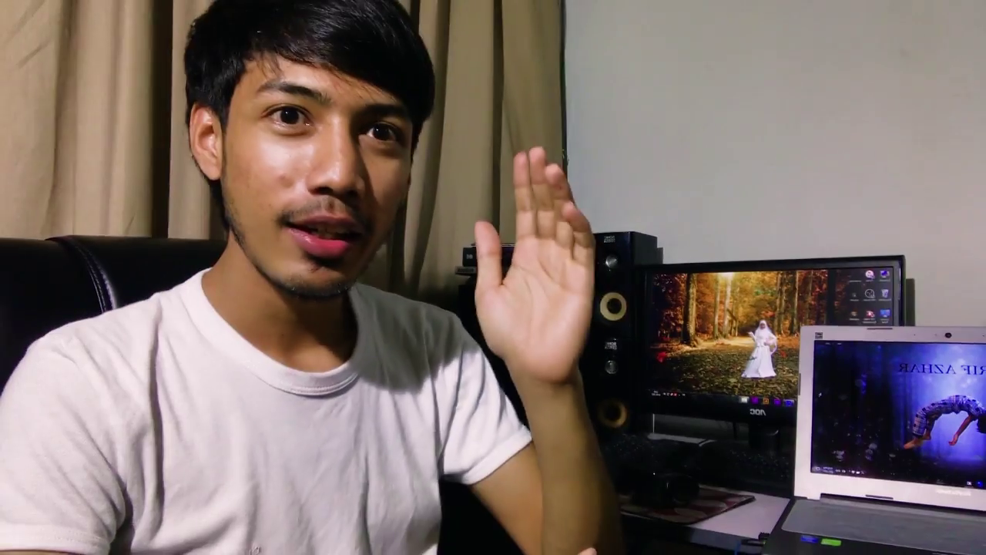